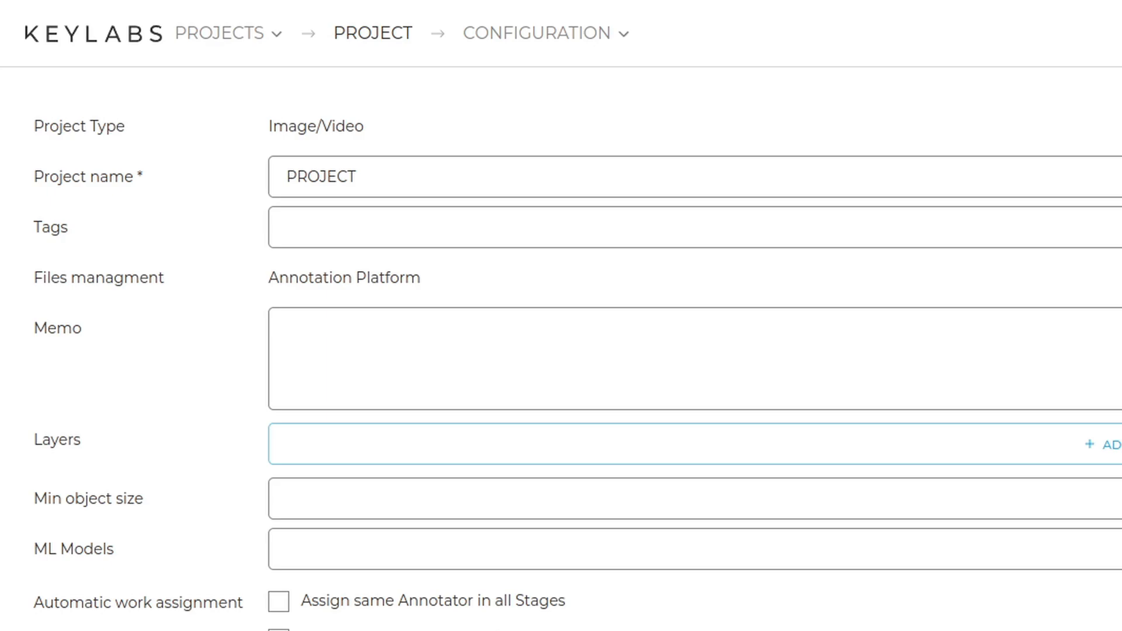
- Replace the old project name with DESIRED NAME and confirm it
key("shift+Left")
key("shift+Left")
key("shift+Left")
key("shift+Left")
key("shift+Left")
key("shift+Left")
key("shift+Left")
key("BackSpace")
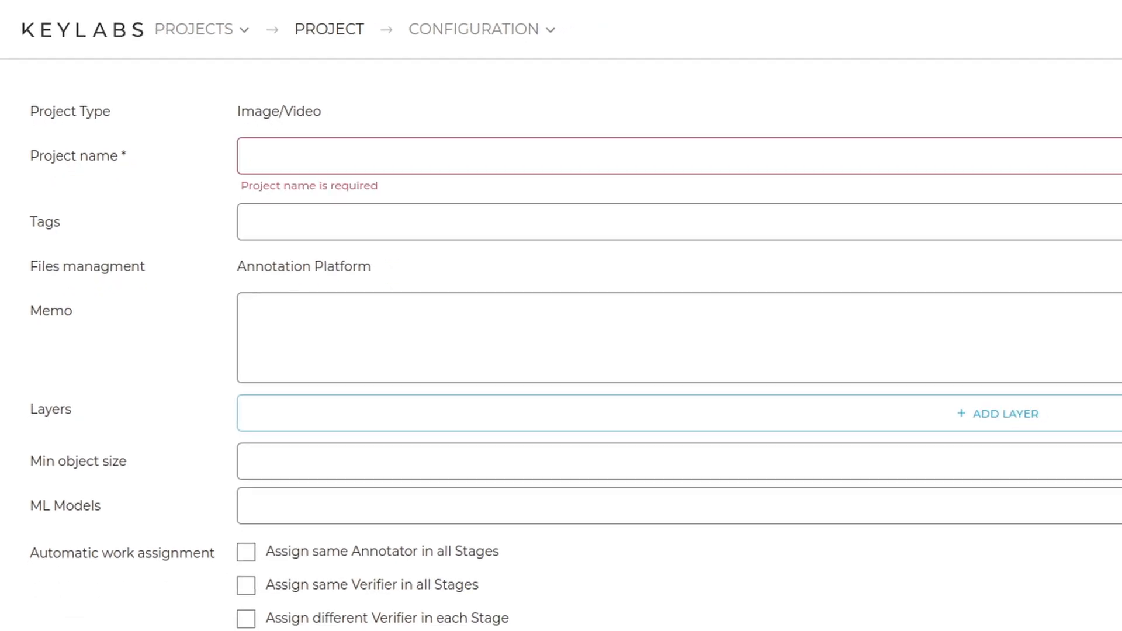
type("DESIRED NAM")
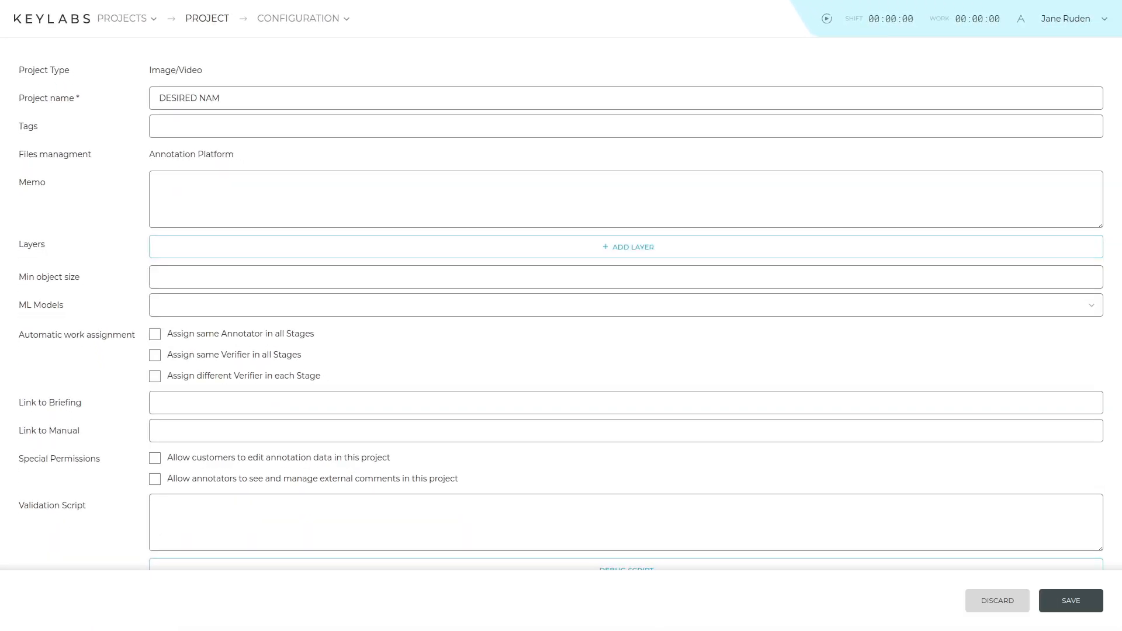
type("E")
key("Return")
- Tag the project with images b_box
left_click(158, 125)
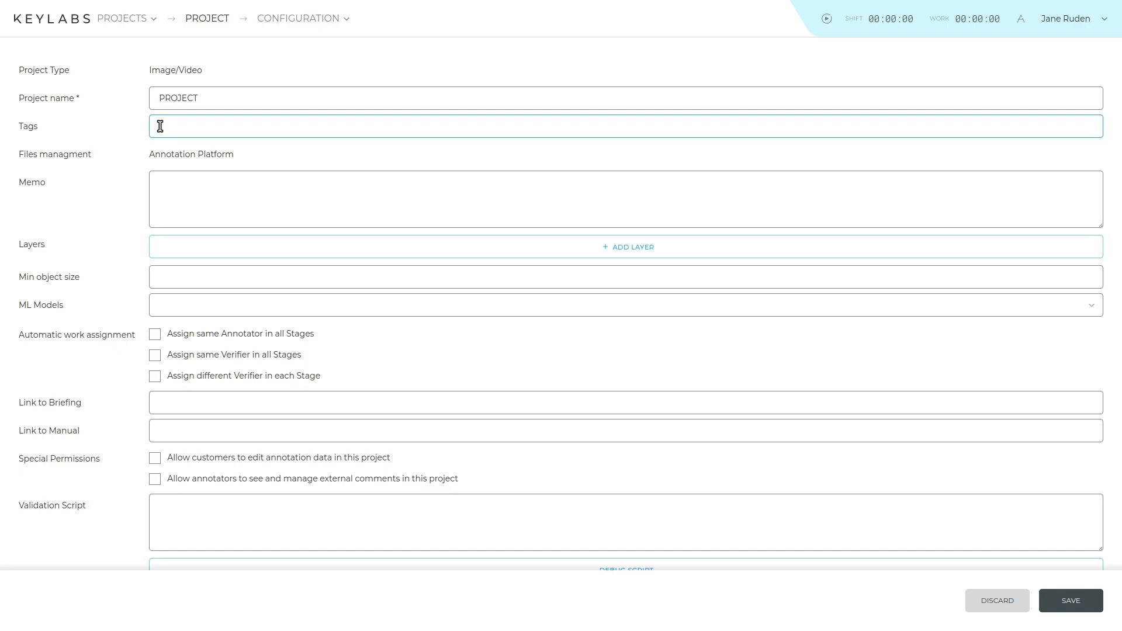
type("images b_box")
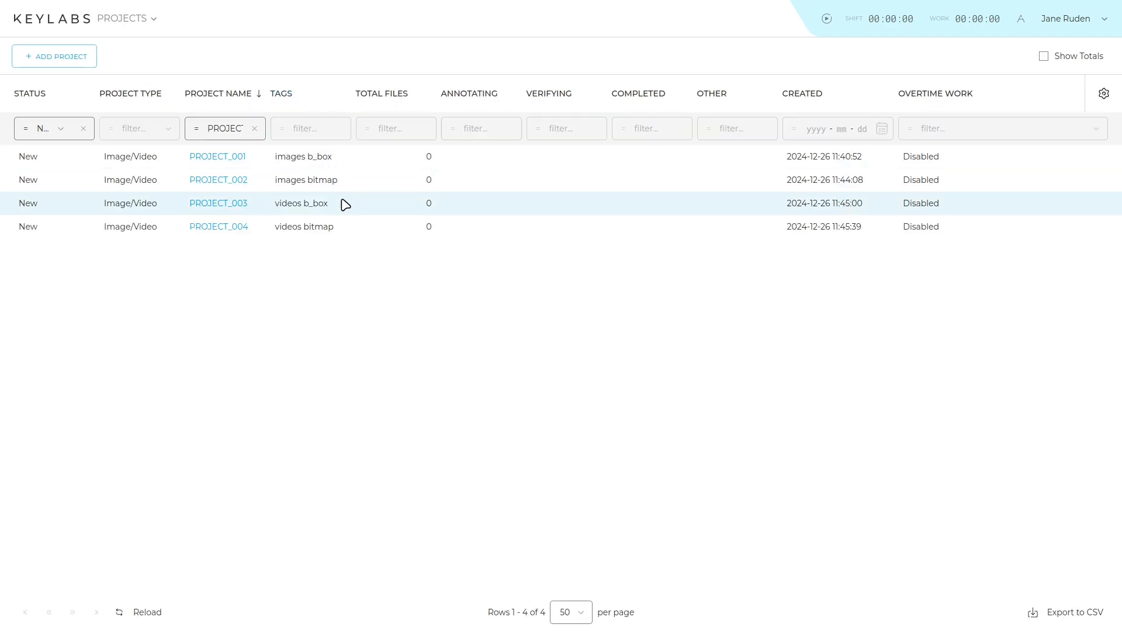
- Filter the projects list by tag 'images', then 'videos', then clear the filter
left_click(341, 128)
type("images")
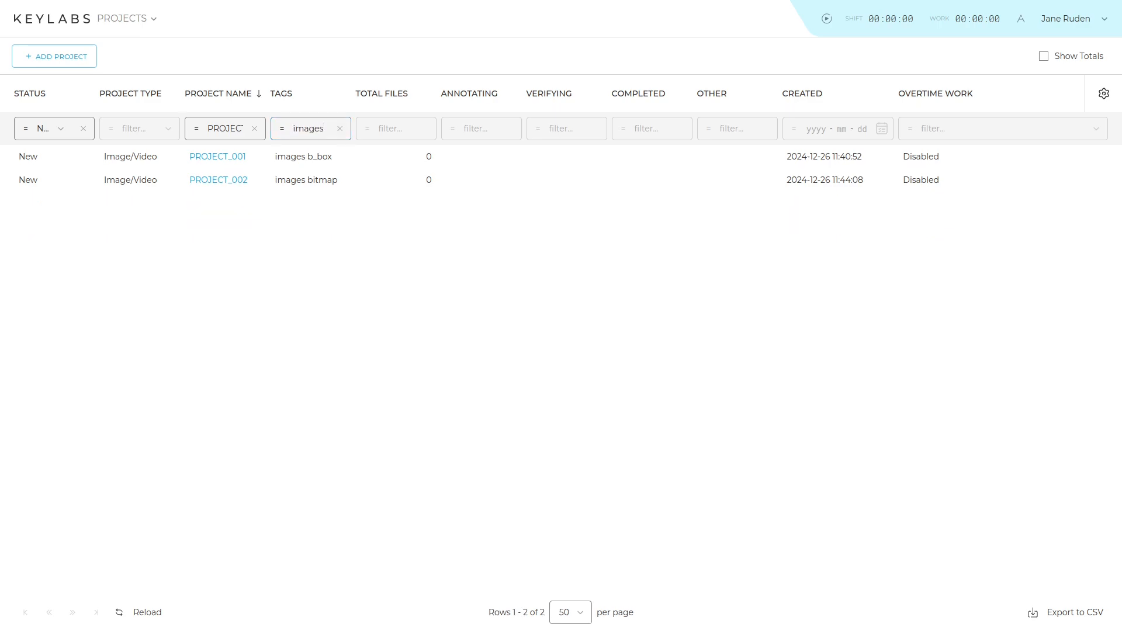
key("ctrl+a")
type("videos")
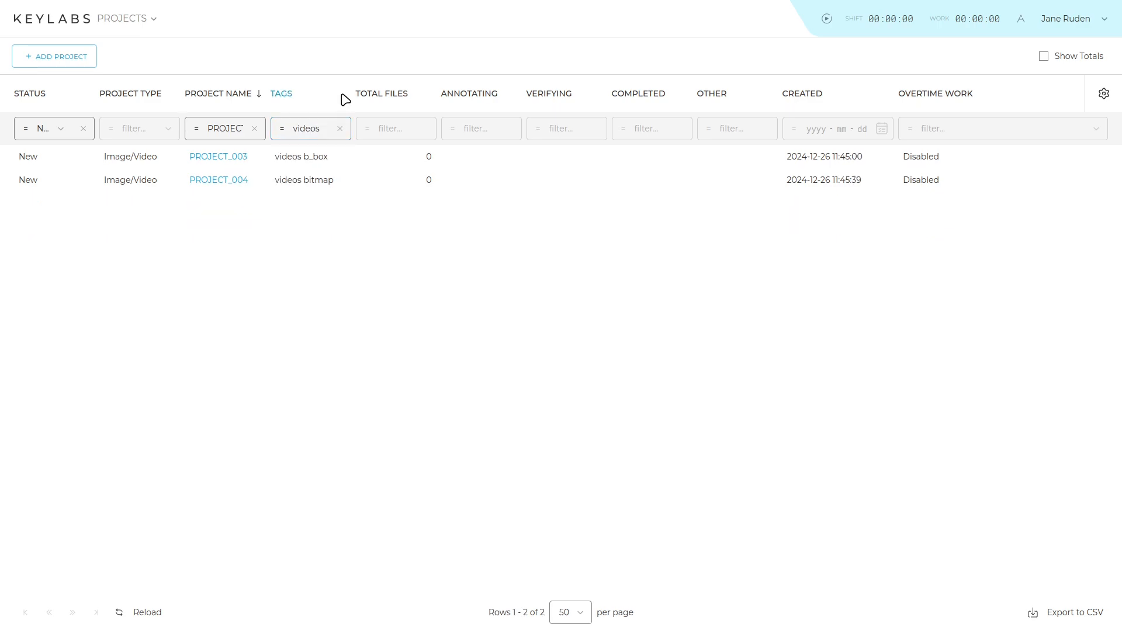
left_click(340, 129)
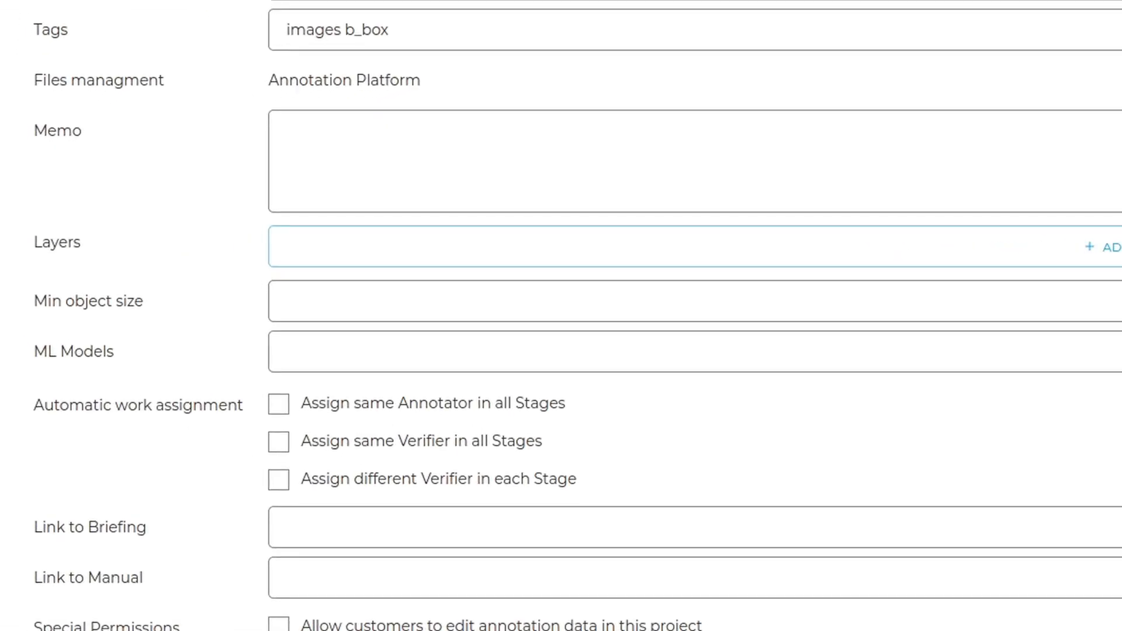
- Write 'Do not enable overtime work' in the project Memo field
left_click(285, 130)
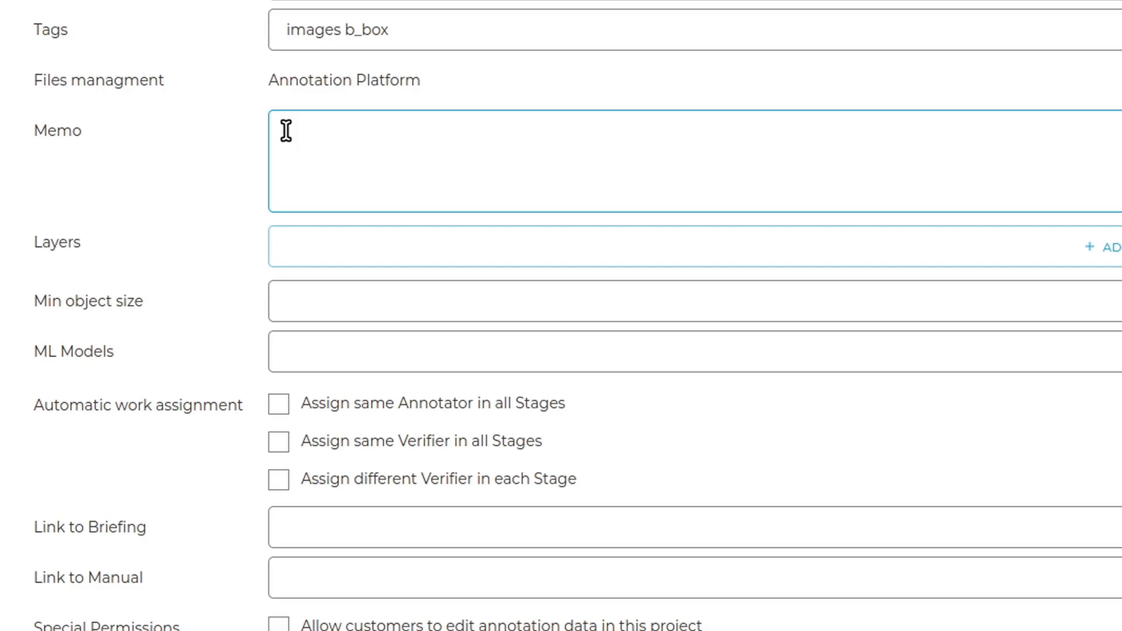
type("Do not enable overtime wor")
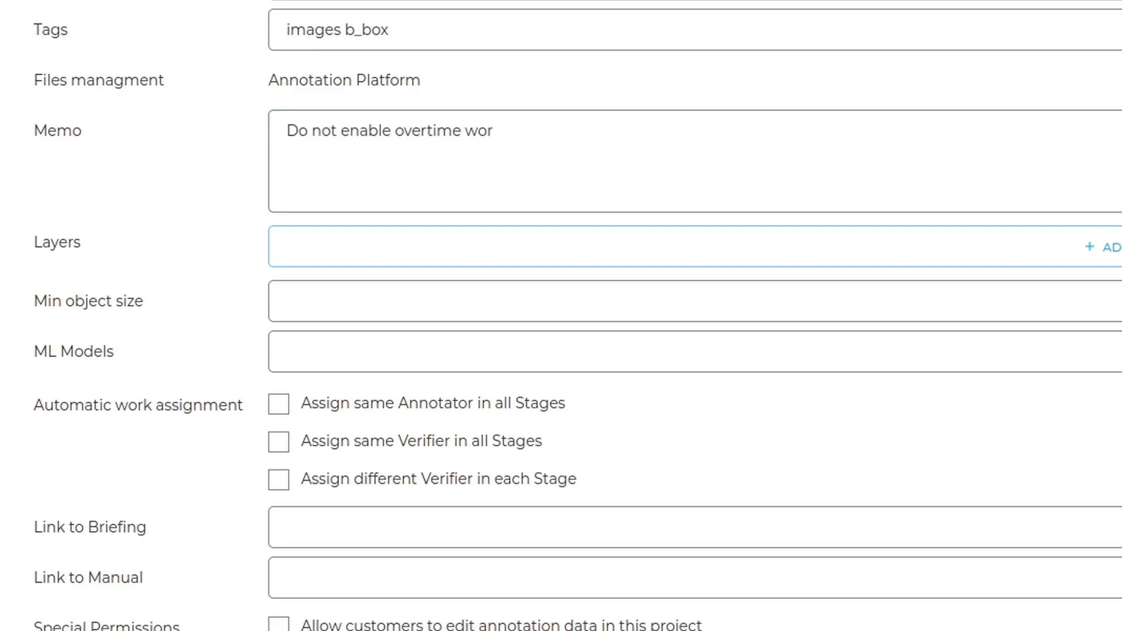
type("k")
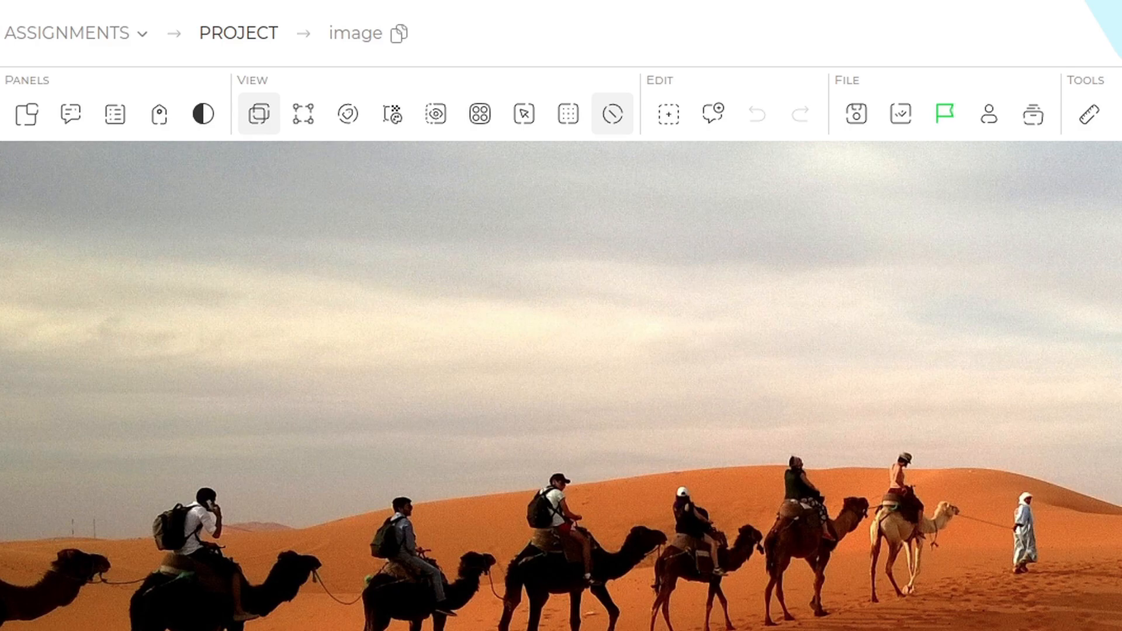
- Turn on crosshair guide lines over the image
left_click(528, 124)
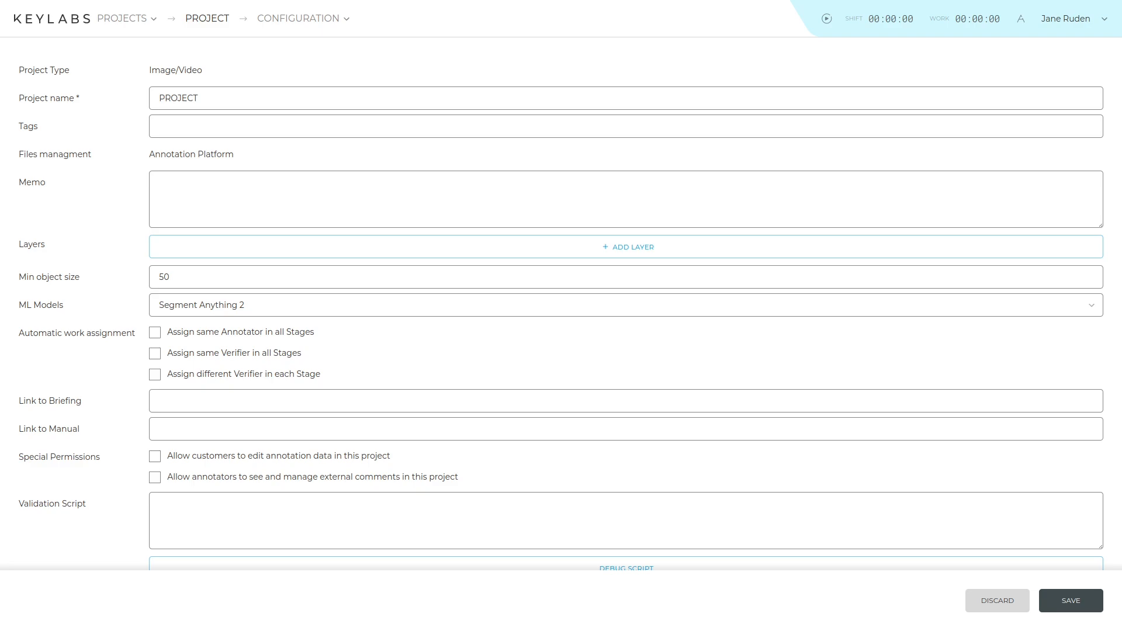
- Save Assign same Annotator in all Stages, box the standing person, and mark annotation complete
left_click(156, 337)
left_click(1070, 600)
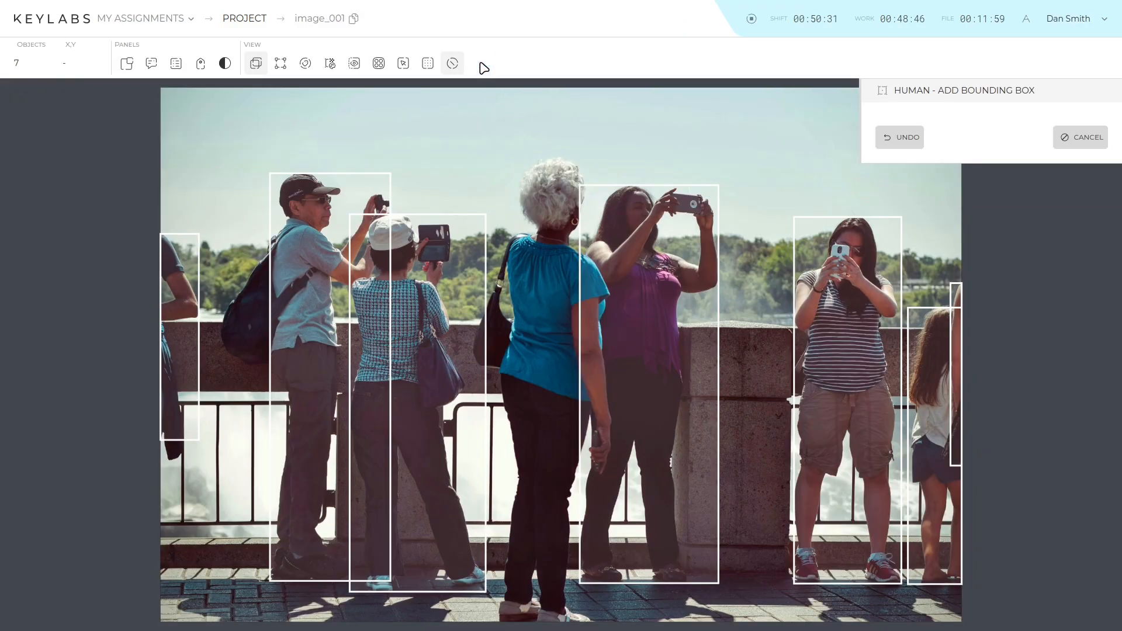
mouse_move(485, 158)
left_mouse_down()
mouse_move(593, 610)
mouse_move(589, 587)
mouse_move(613, 587)
left_mouse_up()
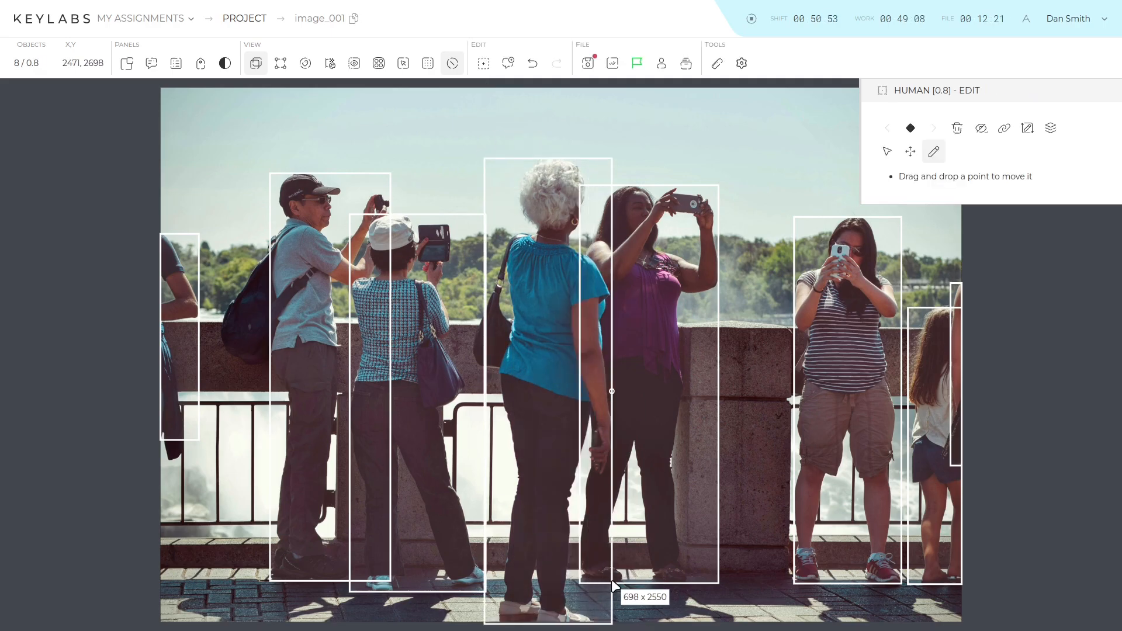
left_click_drag(488, 409, 500, 409)
left_click(637, 63)
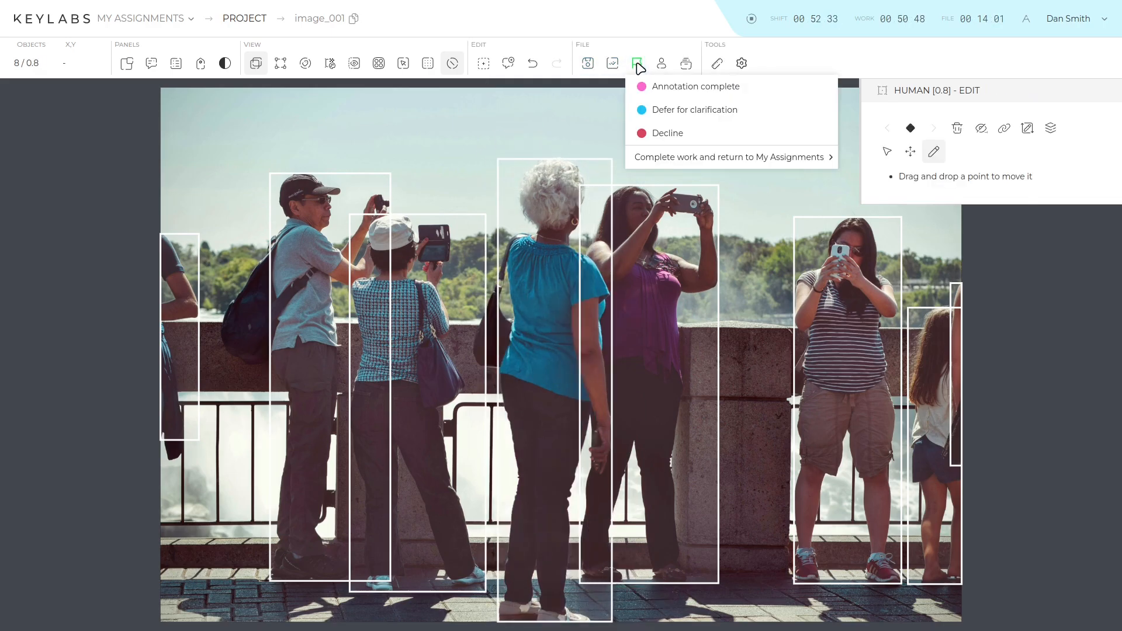
left_click(672, 86)
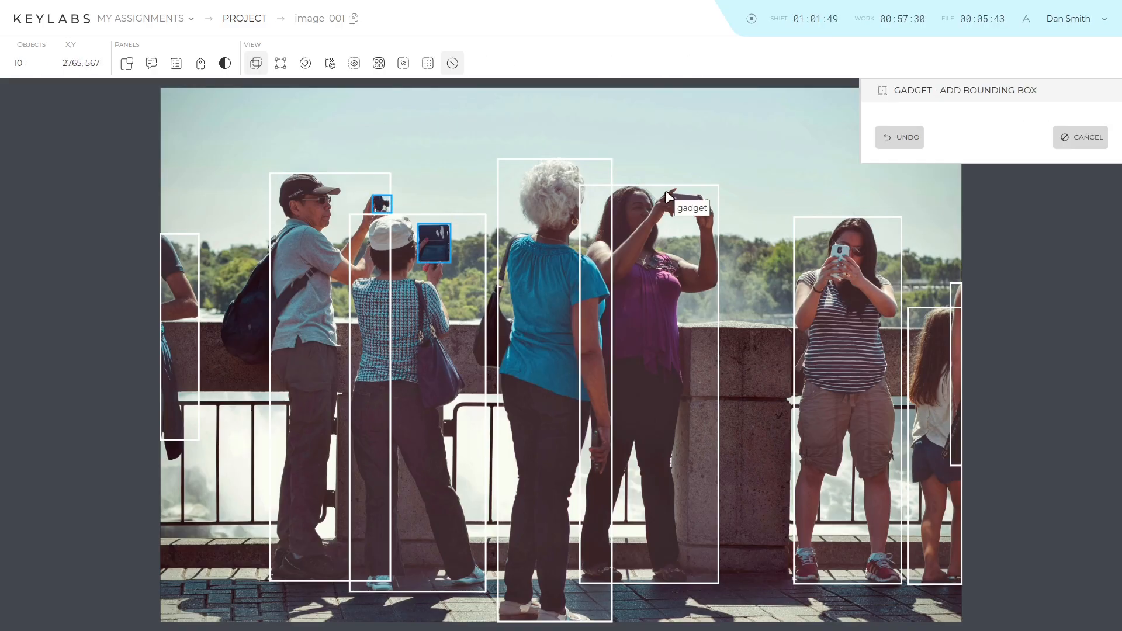
left_click(636, 64)
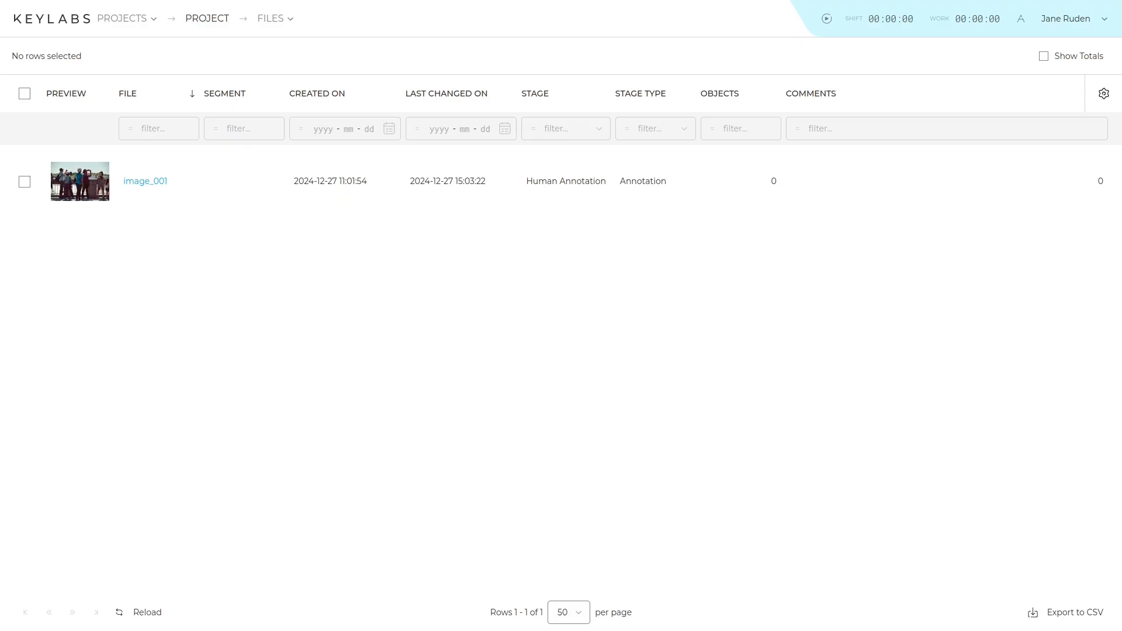
- Assign image_001 to a chosen worker for the Human Annotation stage
left_click(24, 181)
left_click(127, 56)
left_click(507, 323)
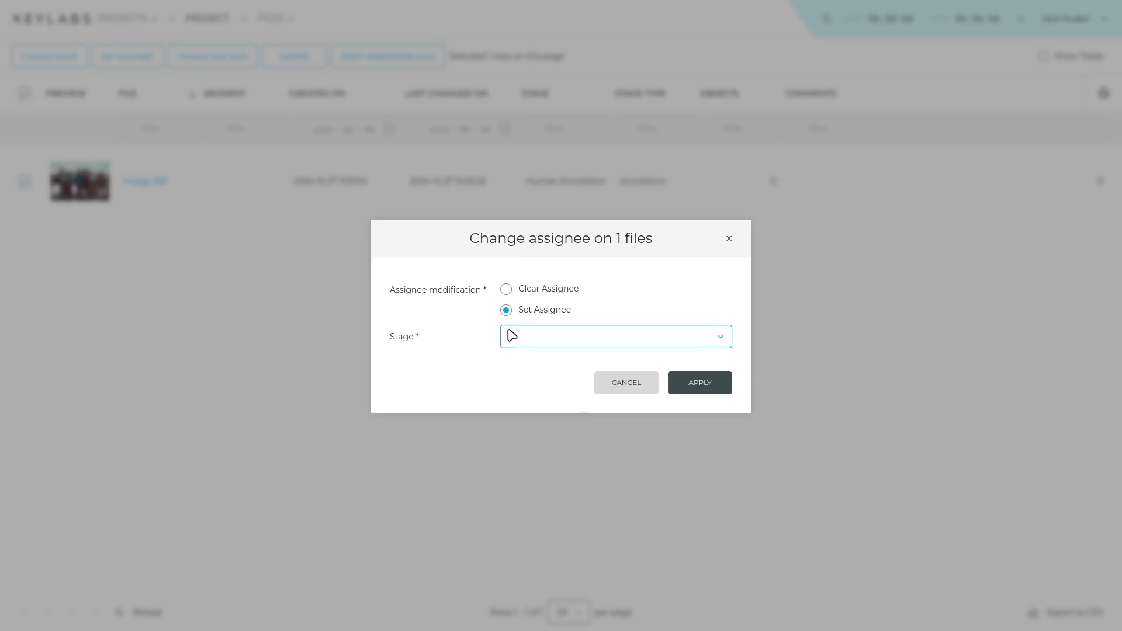
left_click(583, 343)
left_click(586, 359)
left_click(591, 352)
left_click(62, 293)
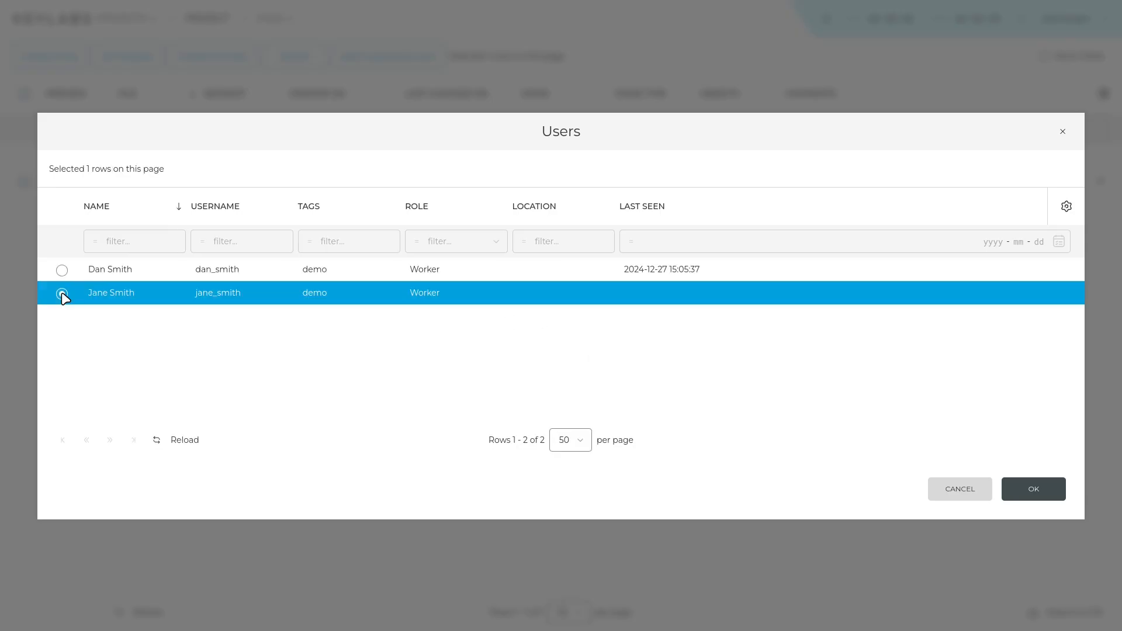
left_click(1033, 490)
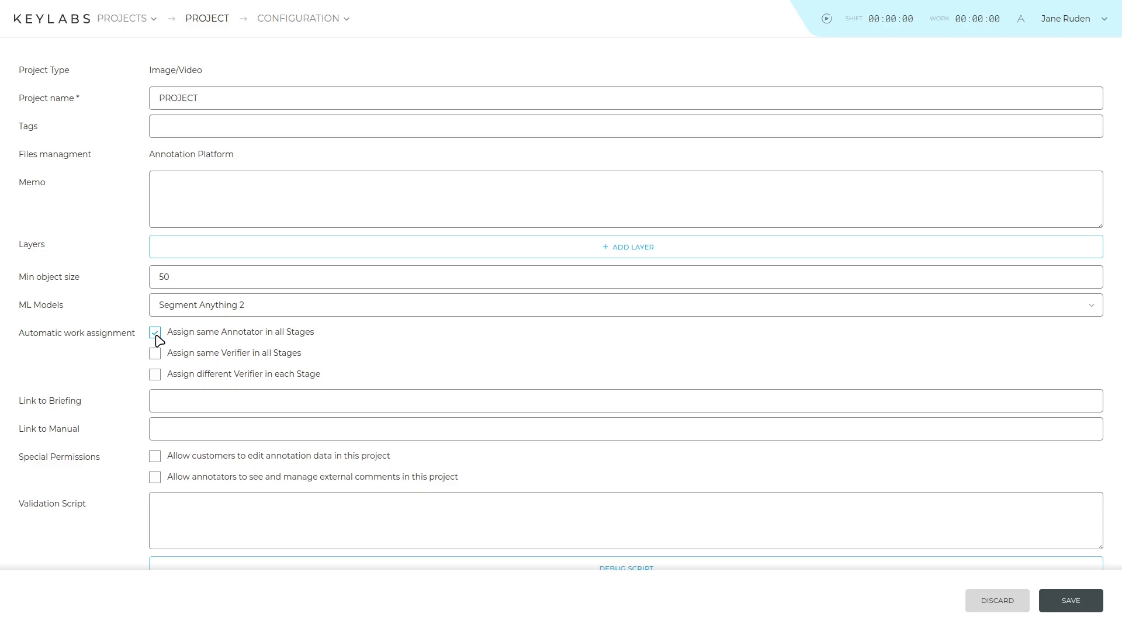
- Untick Assign same Annotator and Assign same Verifier in all Stages, then save
left_click(156, 335)
left_click(155, 354)
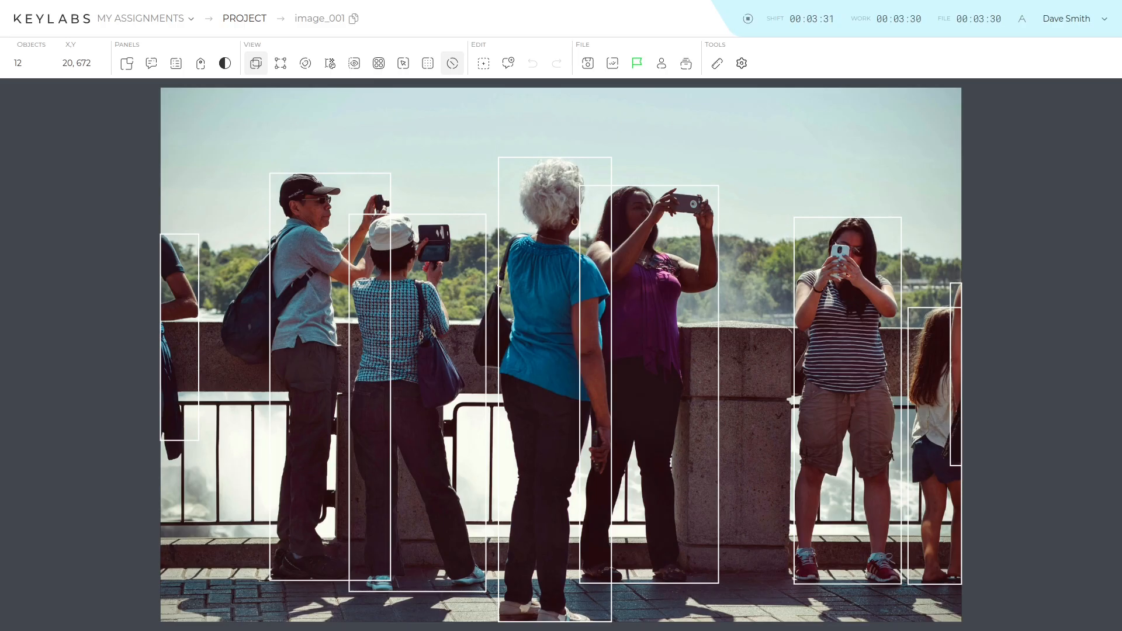
scroll(170, 257, "up", 5)
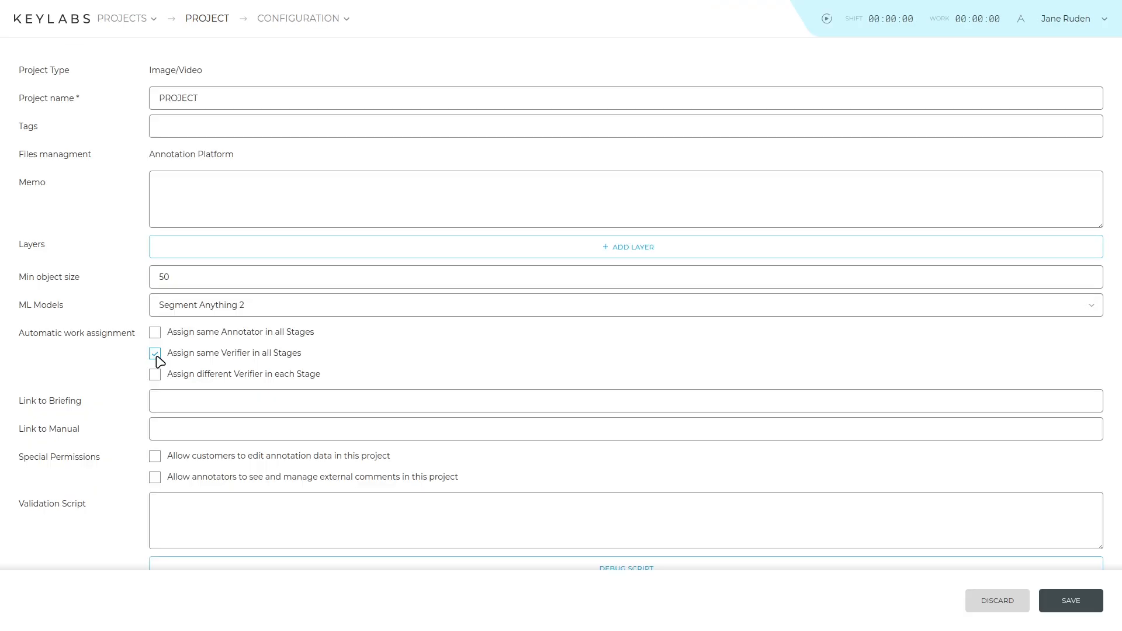
left_click(154, 353)
left_click(1070, 600)
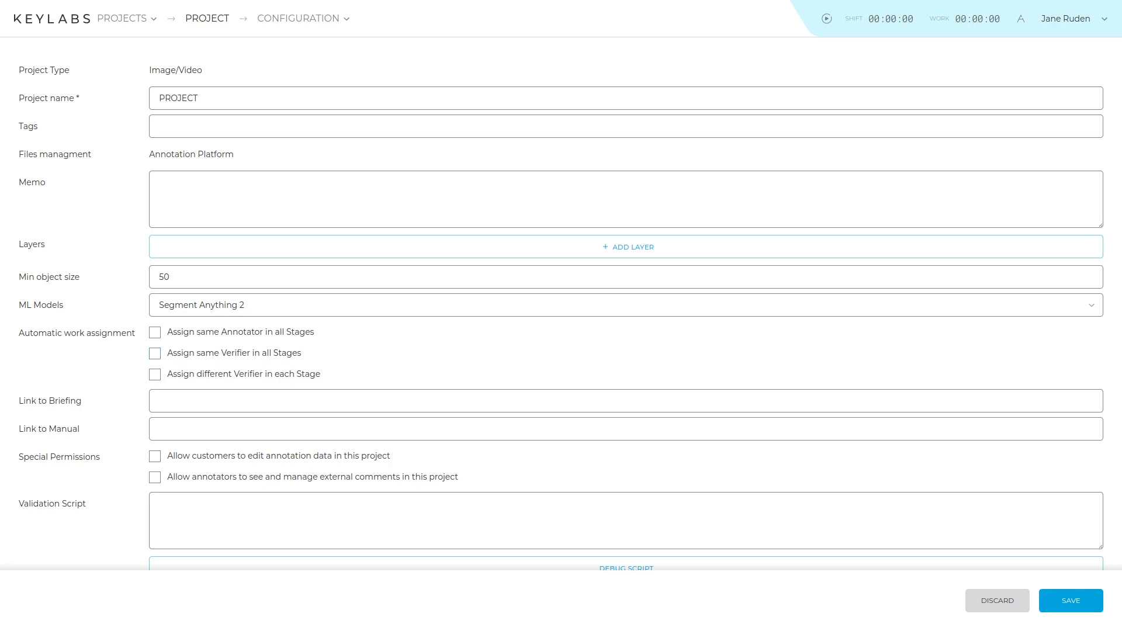
- Set a different verifier for each stage and save the configuration
left_click(156, 377)
left_click(1070, 601)
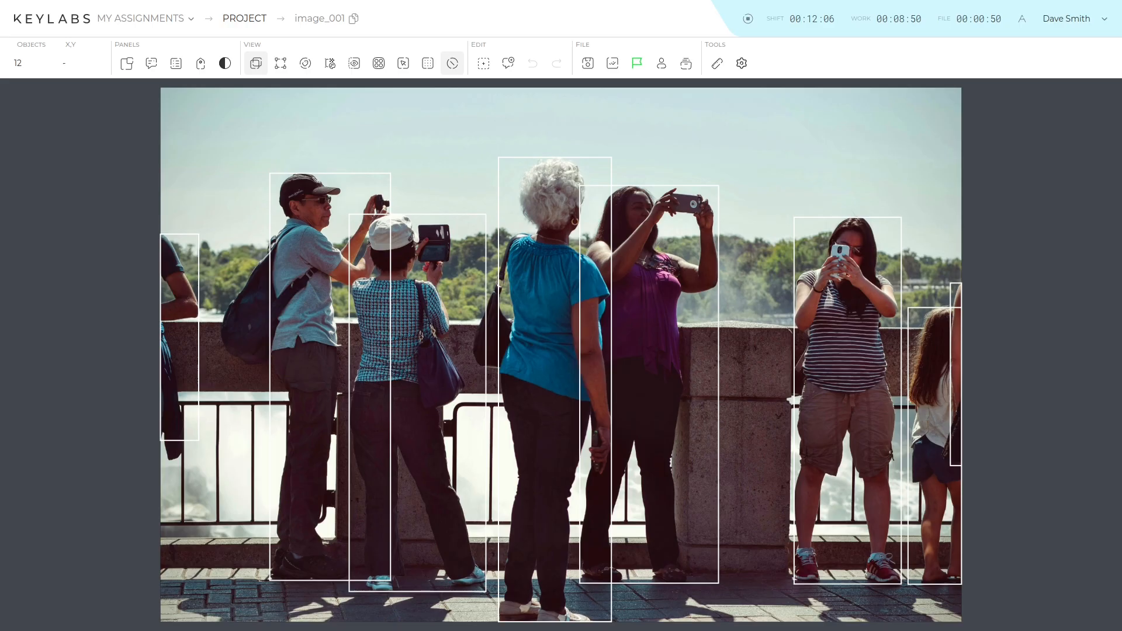
scroll(284, 183, "up", 5)
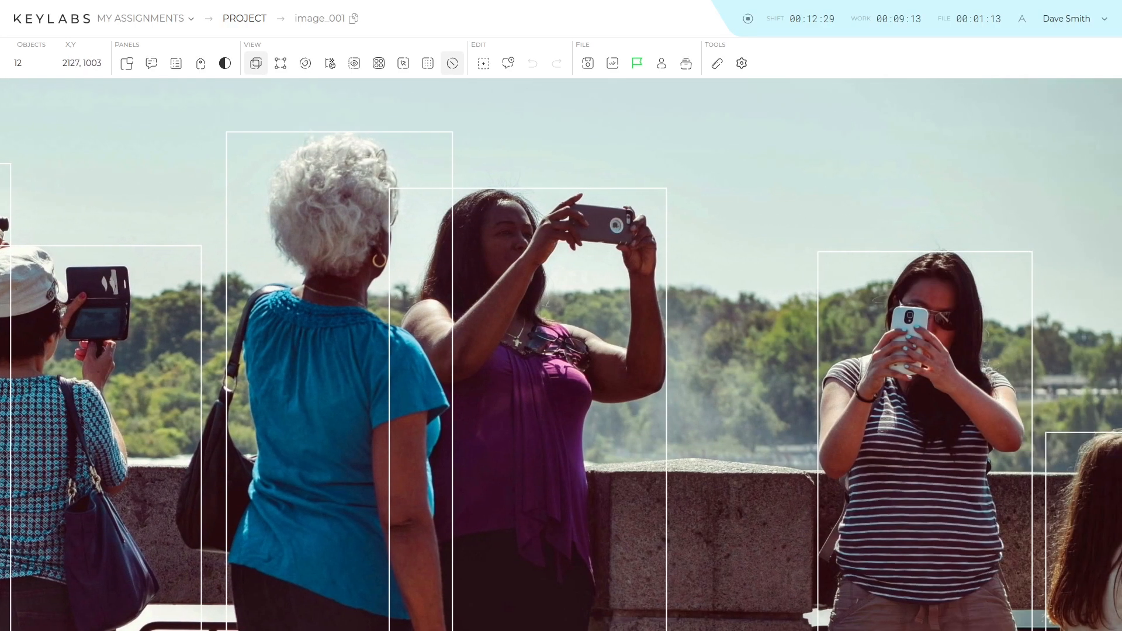
- Mark the file's verification as complete from the status menu
left_click(637, 65)
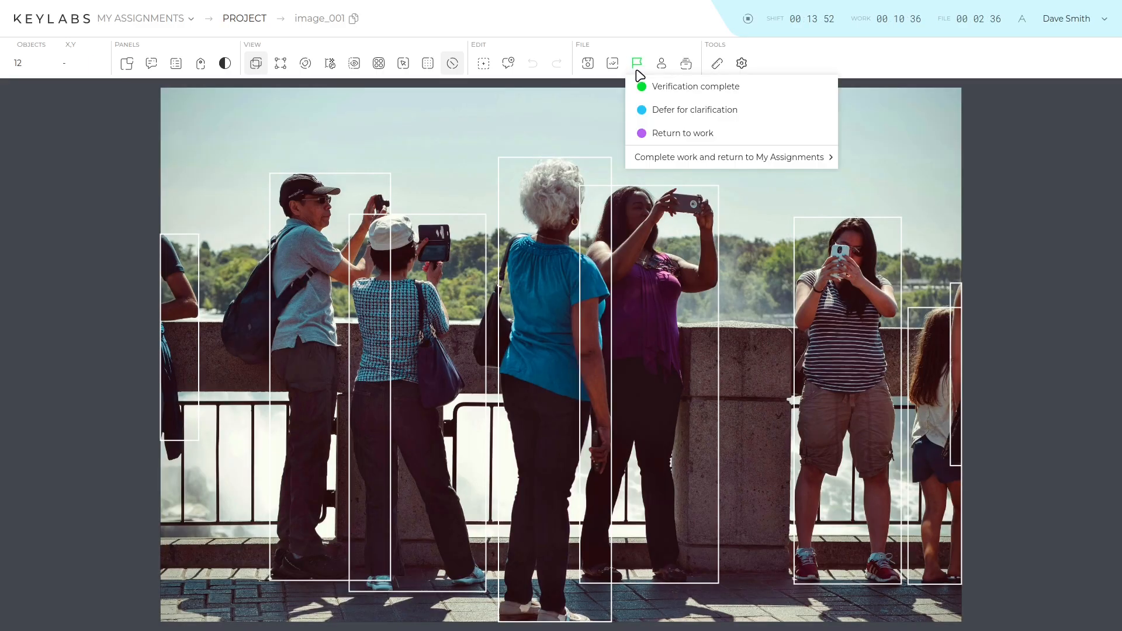
left_click(672, 87)
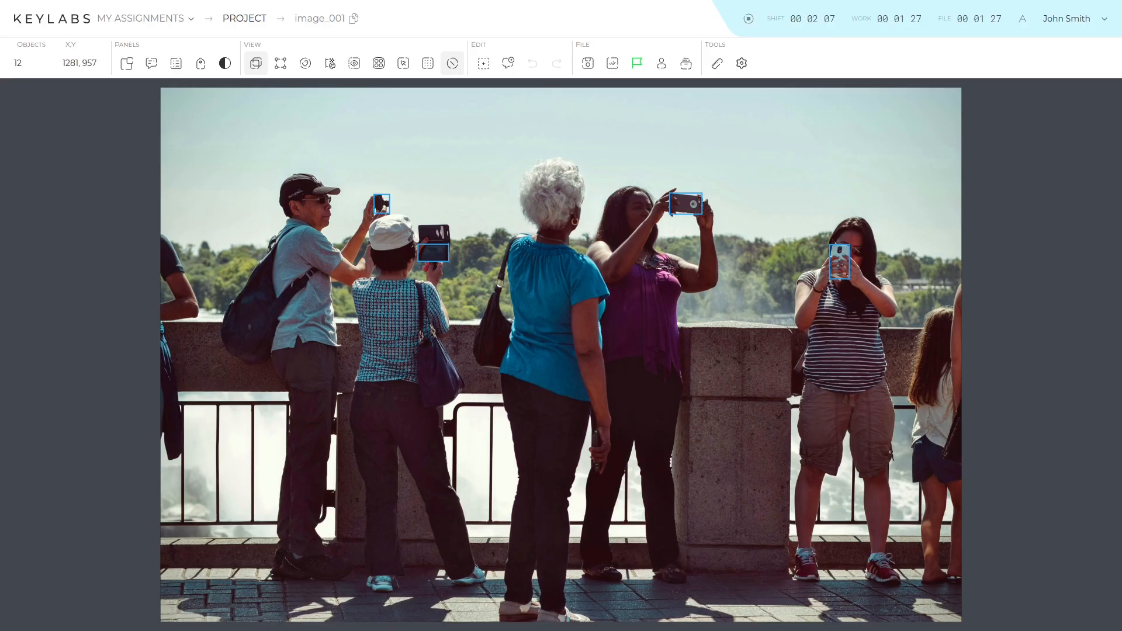
scroll(454, 247, "up", 5)
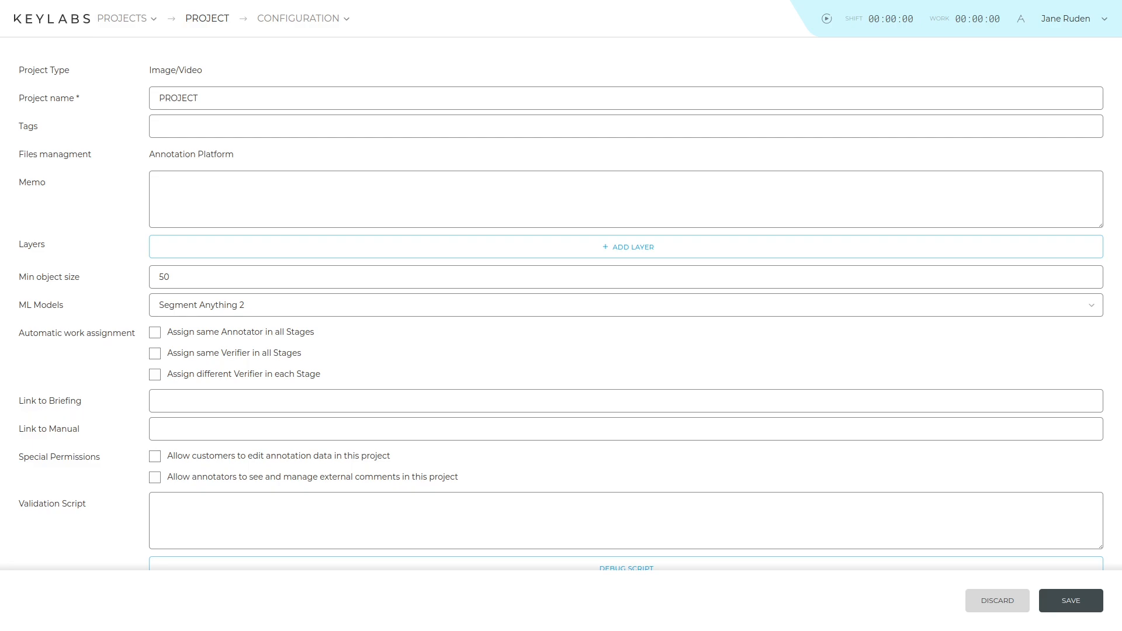
- Set Link to Briefing to paste://your/briefing_link/here, then start the briefing and open its document
left_click(161, 401)
type("paste://your/briefing_")
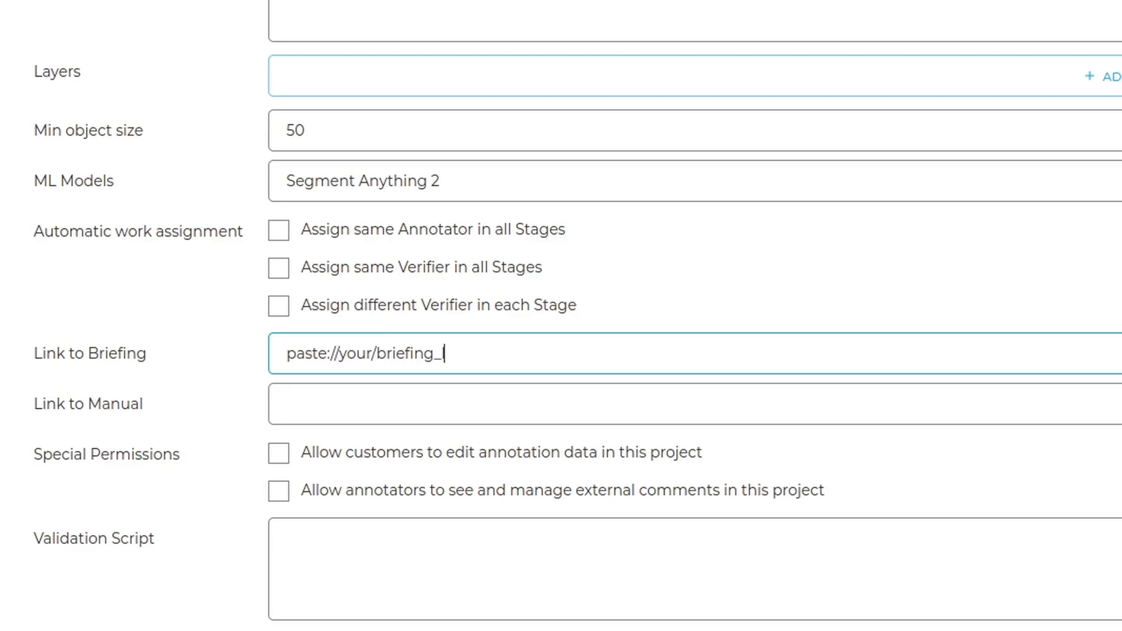
type("link/here")
left_click(506, 354)
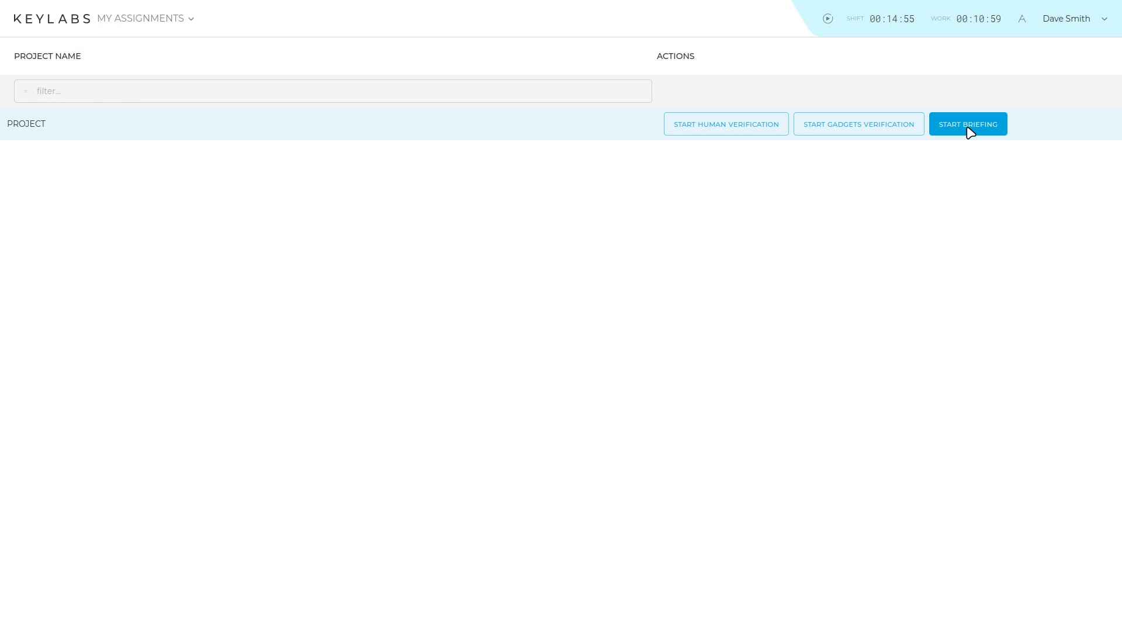
left_click(970, 131)
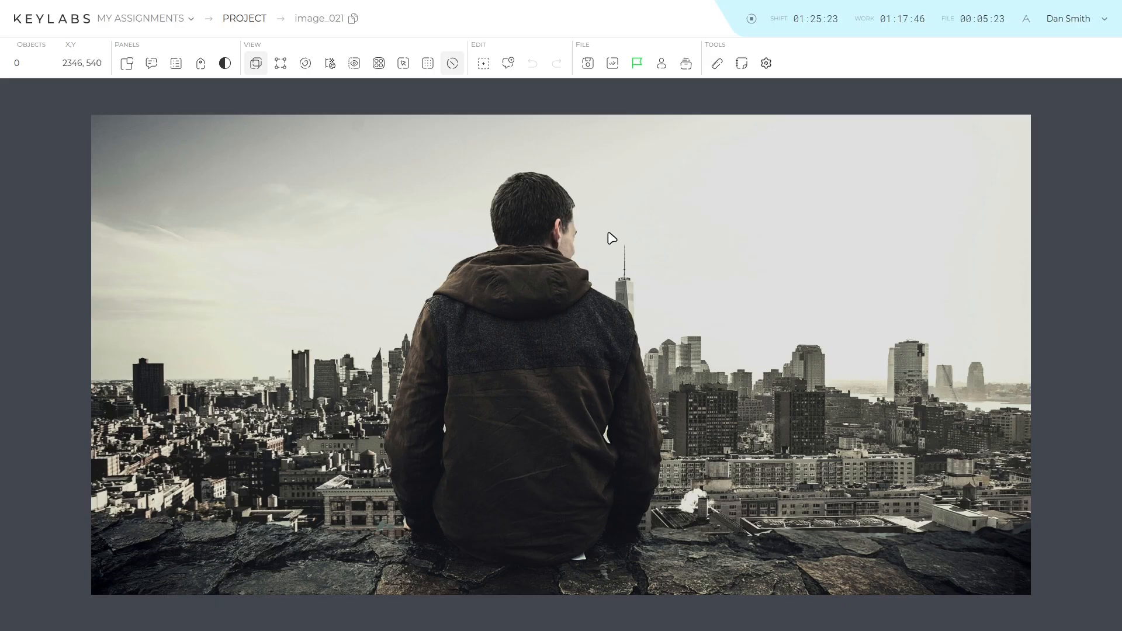
left_click(741, 66)
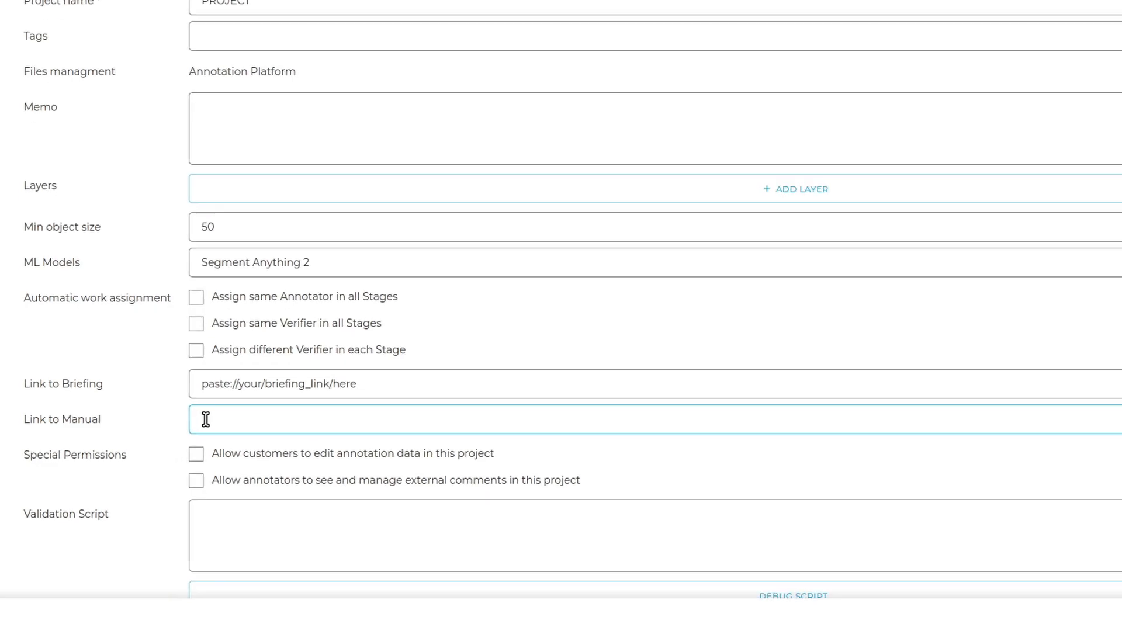
- Enter thelink.for.the/manual/goes.here as the manual link, then log in with an annotator's username and password
left_click(210, 418)
type("thelink.f")
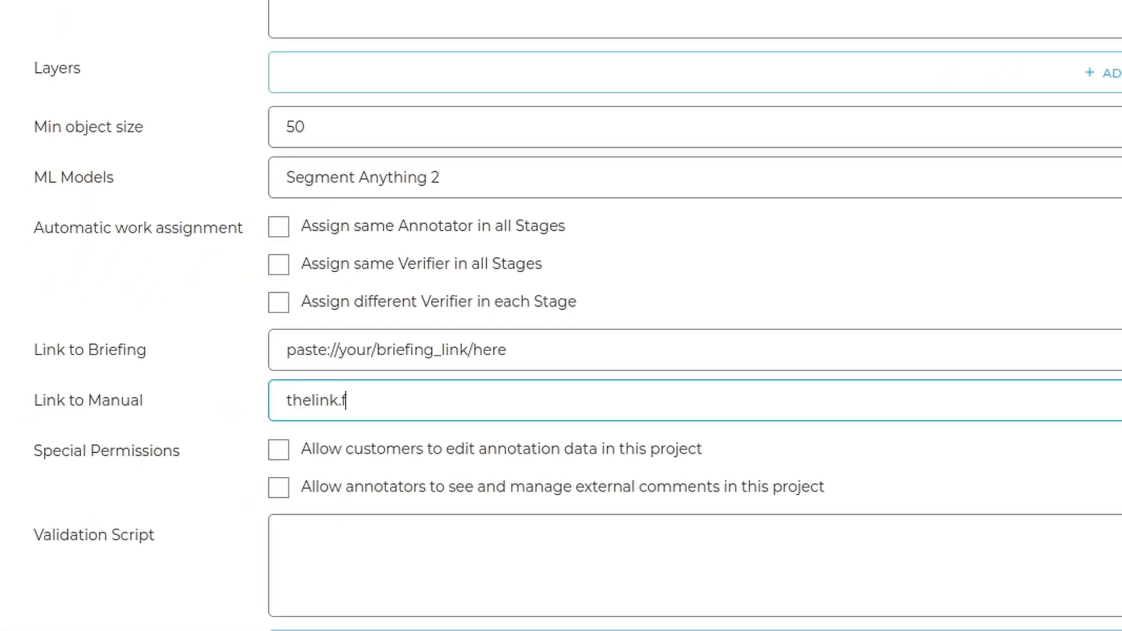
type("or.the/manual/goes.here")
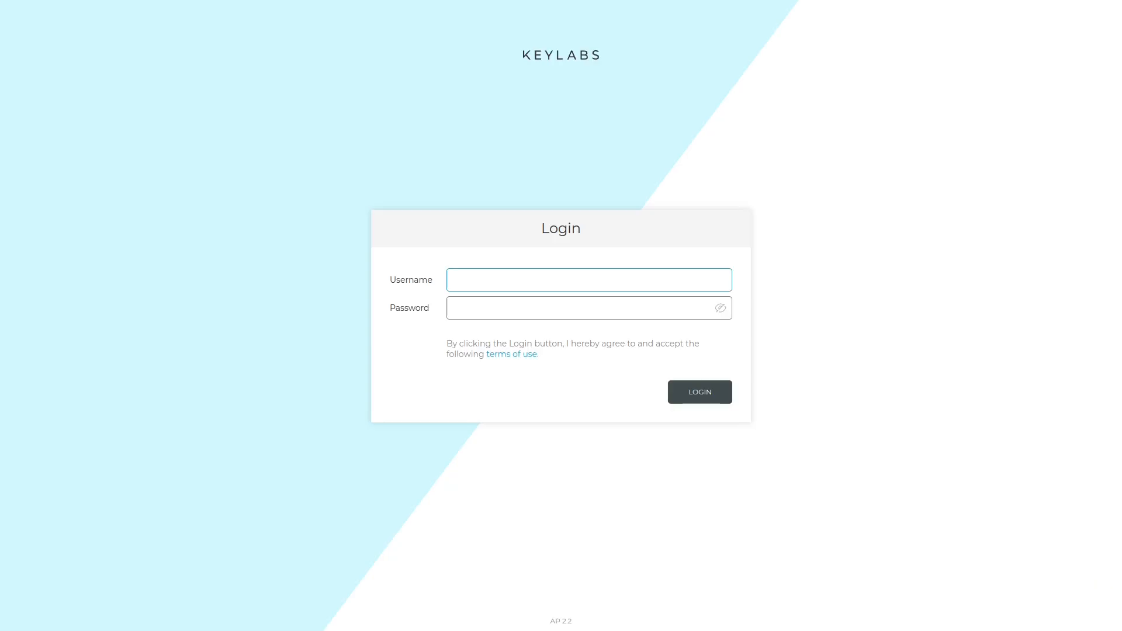
type("dan_smith")
key("Tab")
type("•••••••••••••••")
key("Return")
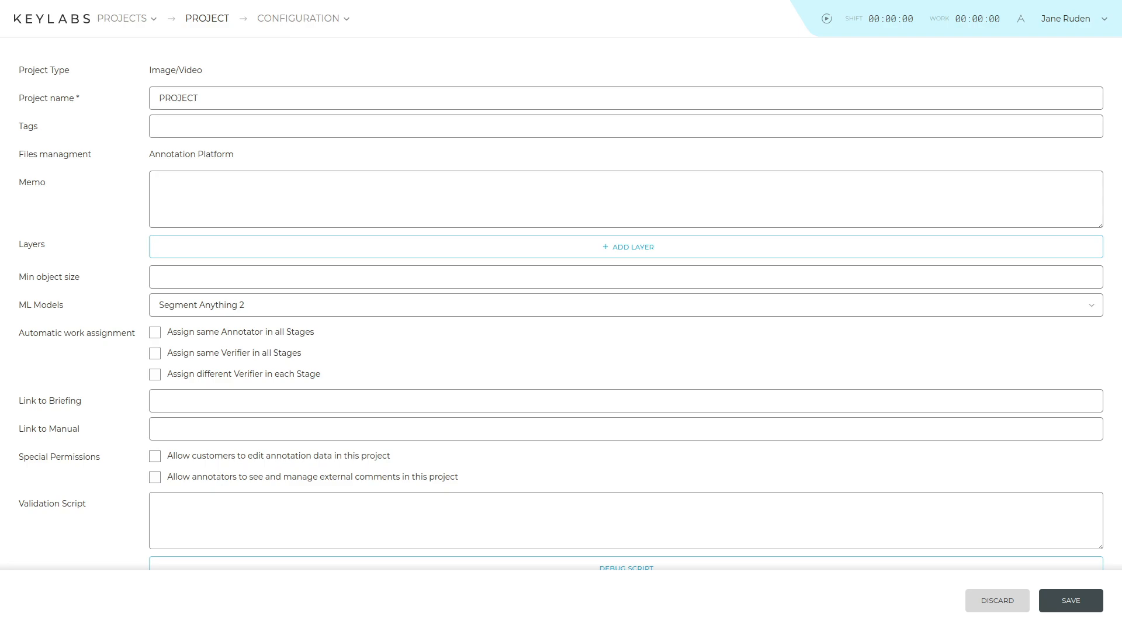
- Allow customers to edit annotation data, then reshape the yellow-jacket man's box in image_002
left_click(155, 456)
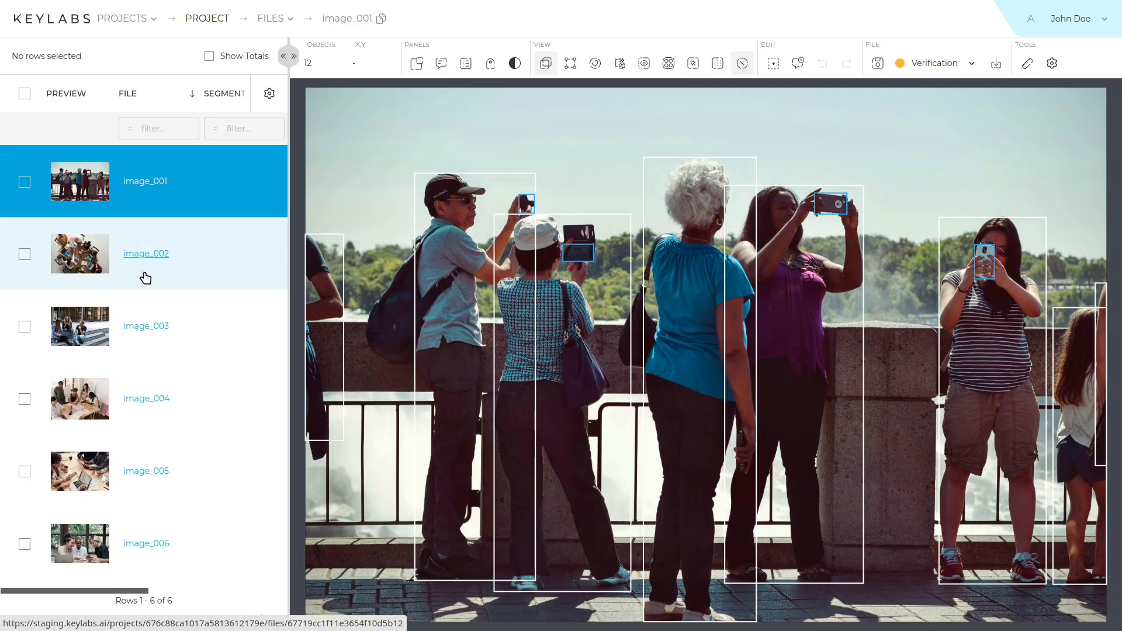
left_click(145, 277)
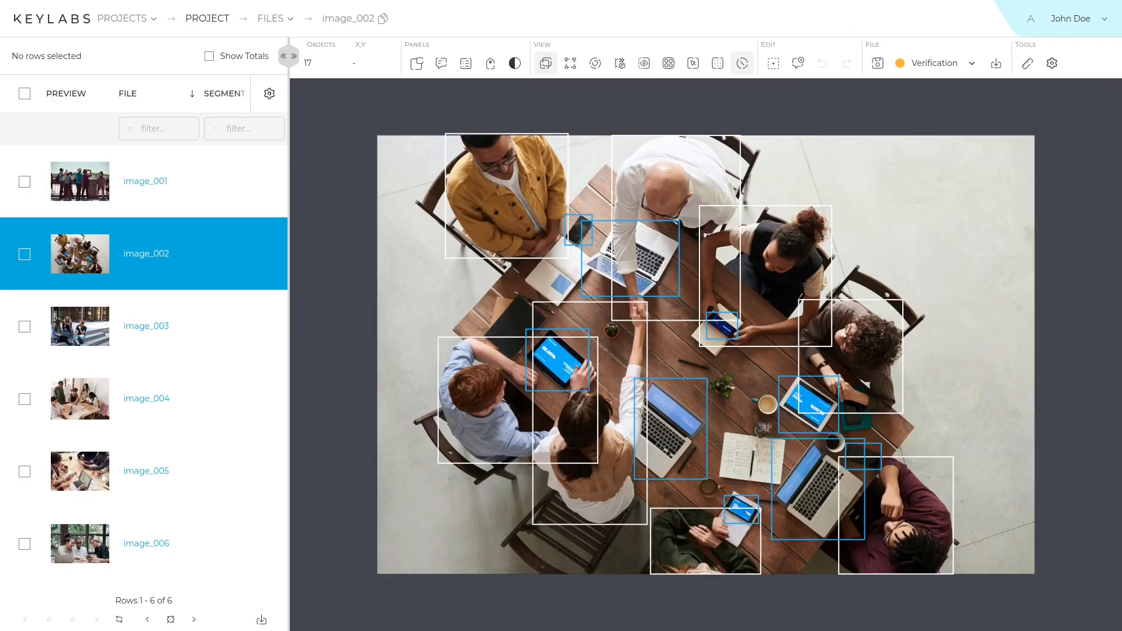
scroll(346, 158, "up", 5)
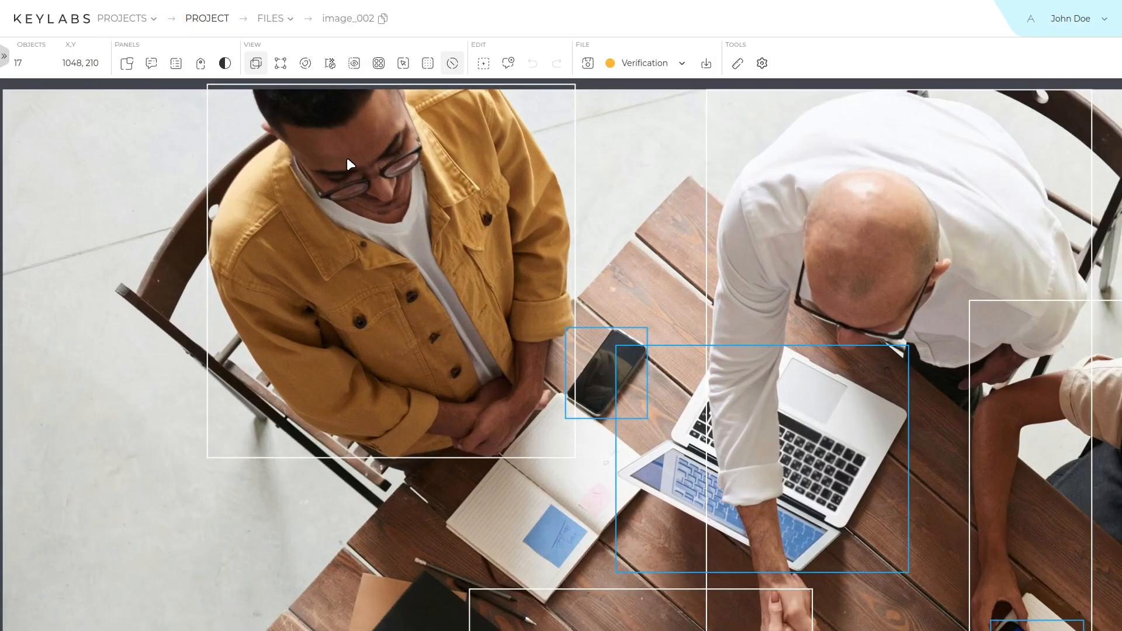
left_click(346, 157)
left_click(934, 153)
left_click(401, 95)
scroll(304, 288, "up", 5)
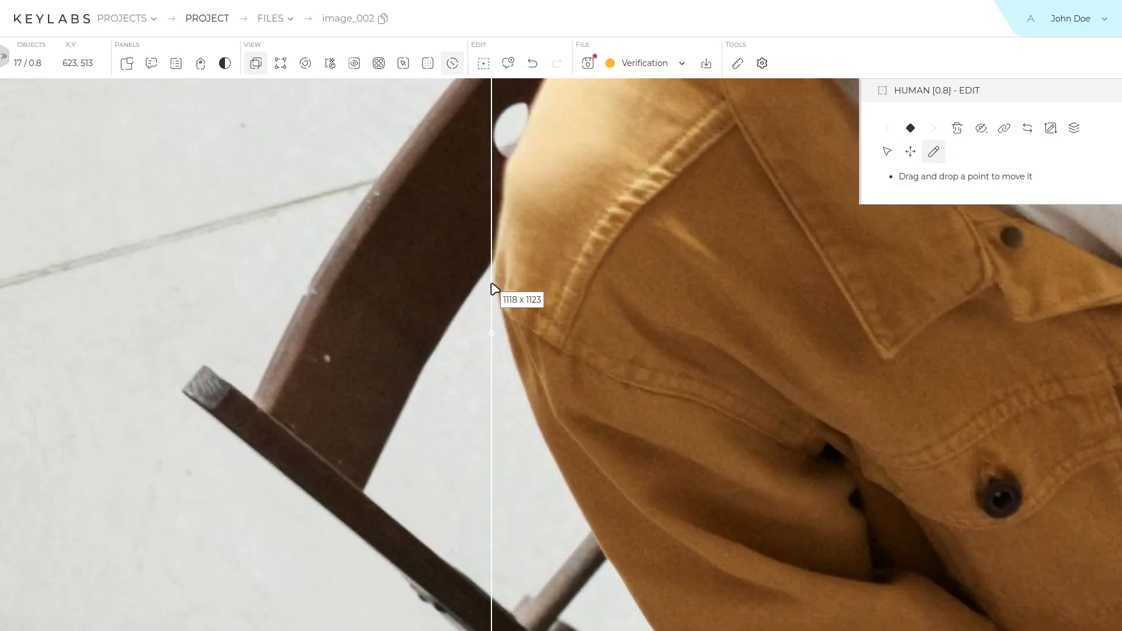
scroll(593, 130, "down", 2)
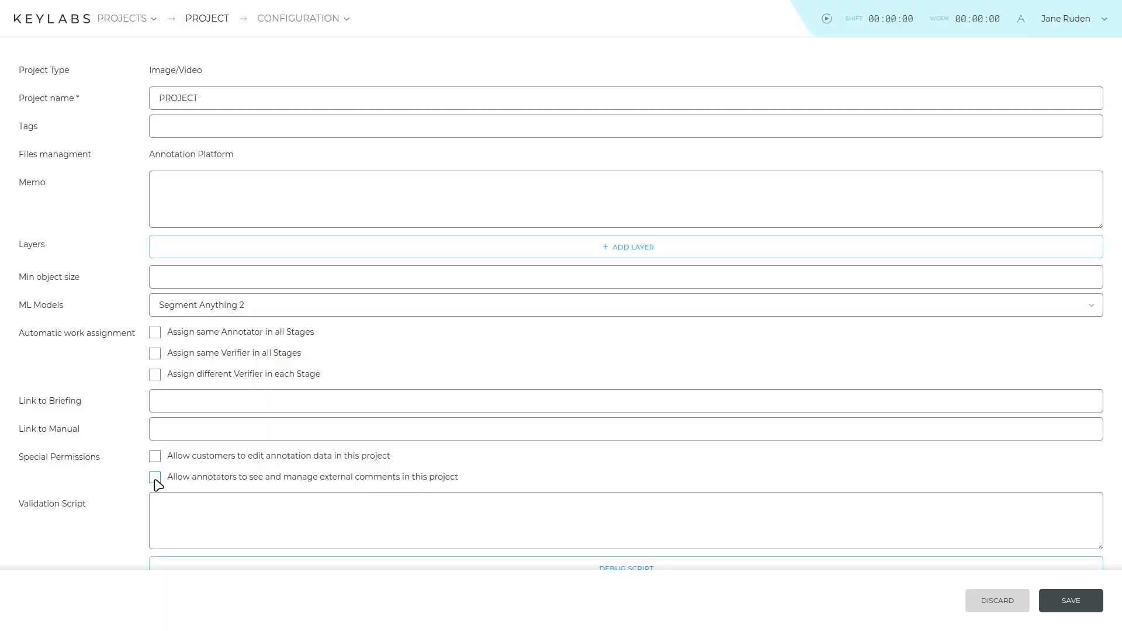
- Let annotators manage external comments and change the image_002 comment message to 'Done'
left_click(155, 478)
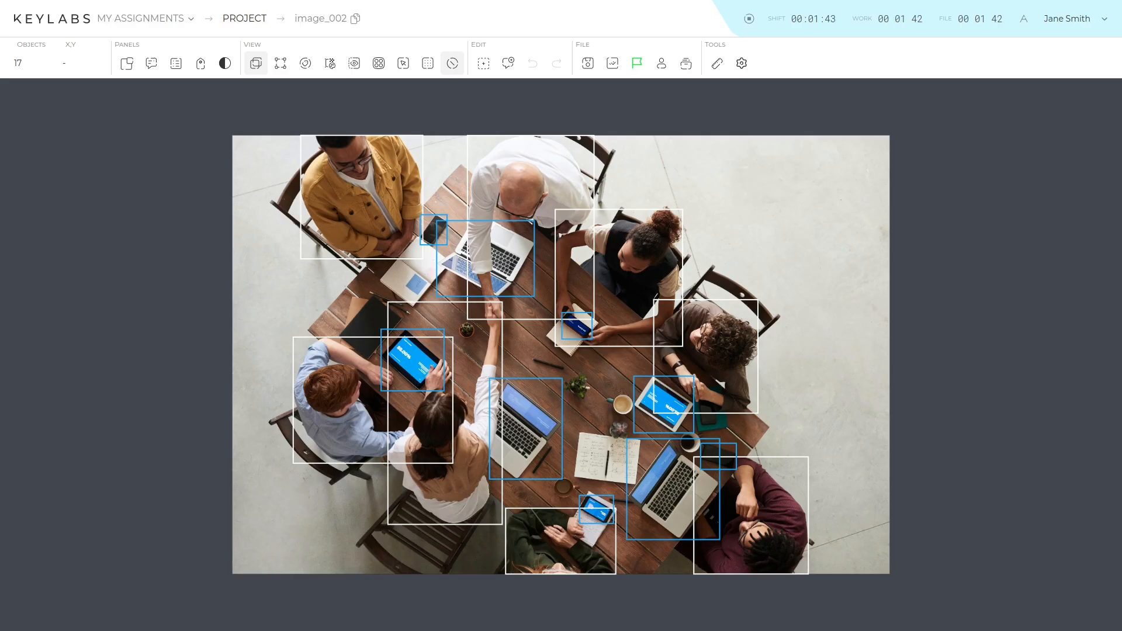
left_click(151, 63)
left_click(140, 166)
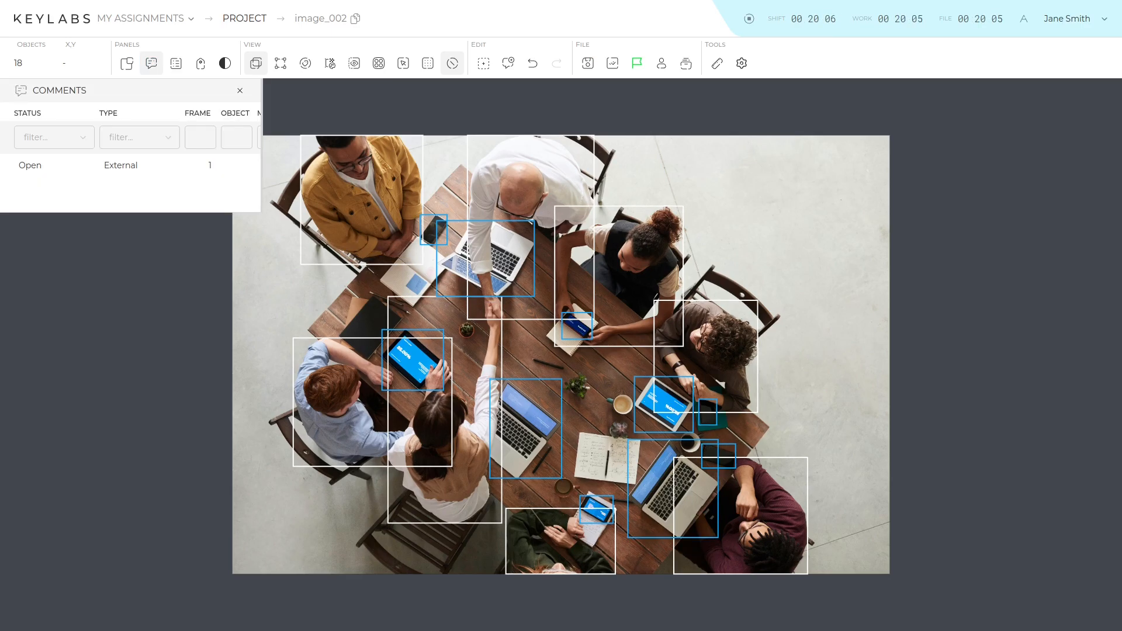
left_click(141, 166)
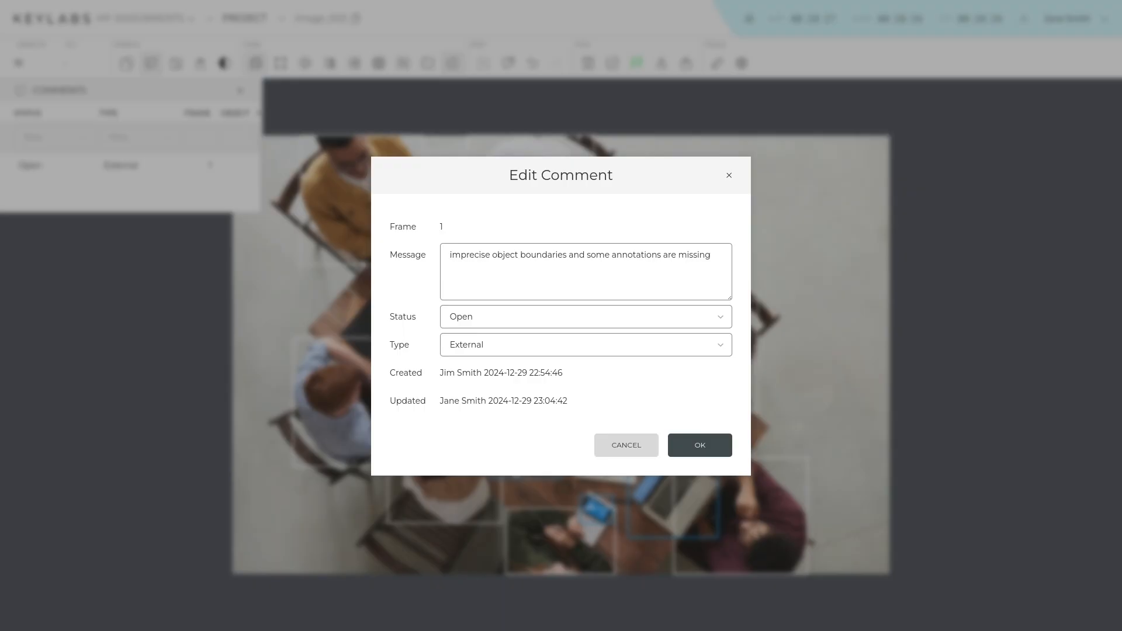
key("ctrl+a")
type("Done")
left_click(583, 316)
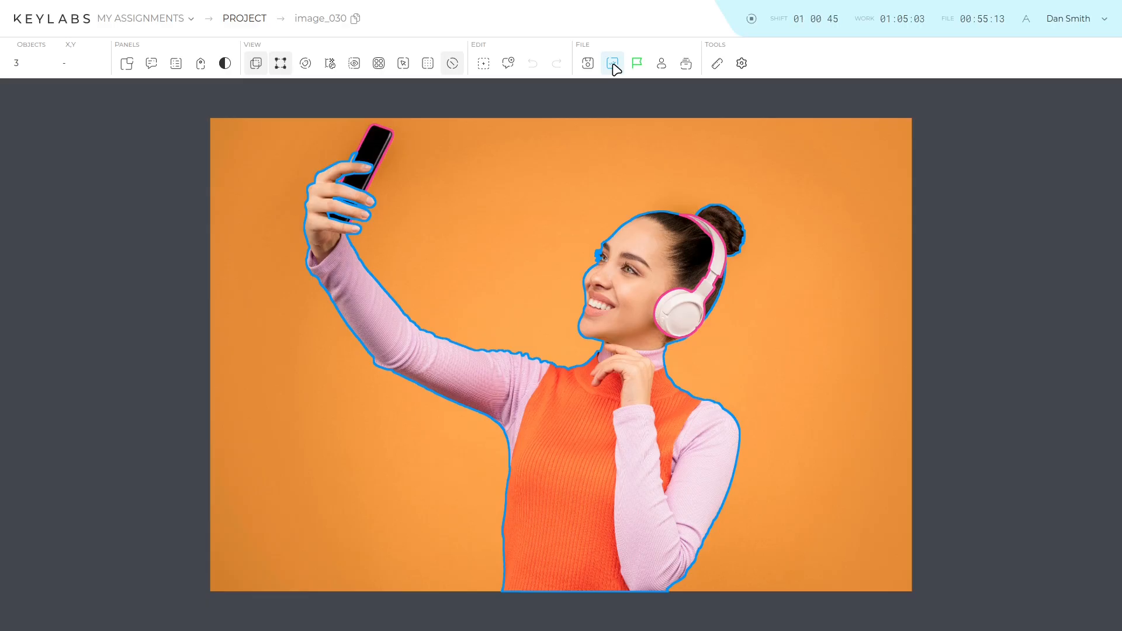
- Run the validation check on image_030 and dismiss the no-issues Success result
left_click(607, 114)
left_click(614, 65)
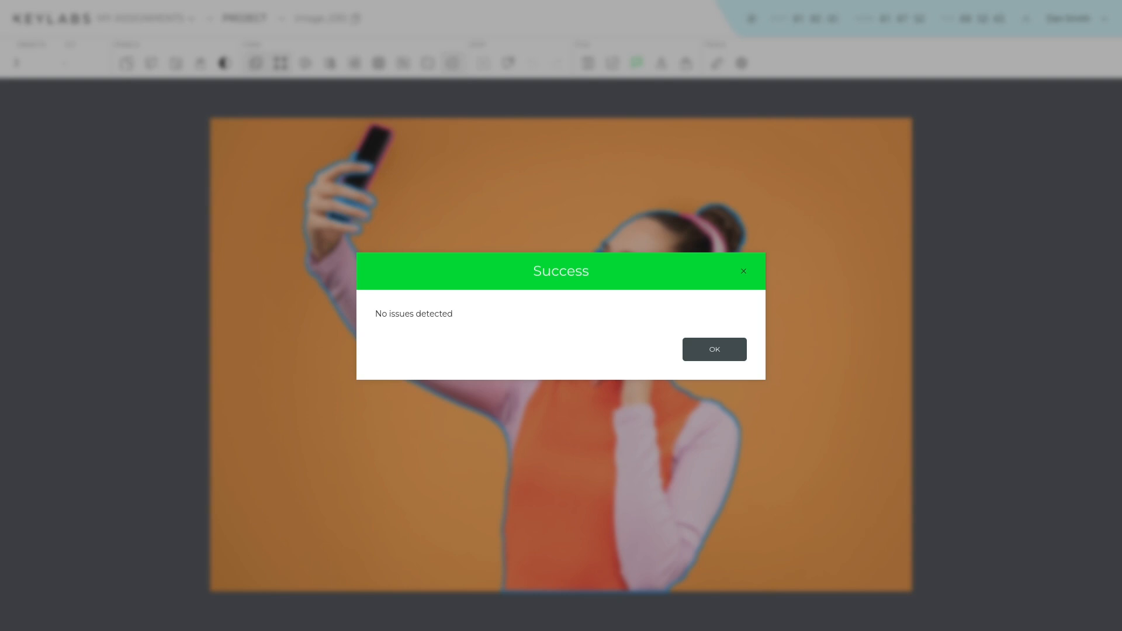
key("Return")
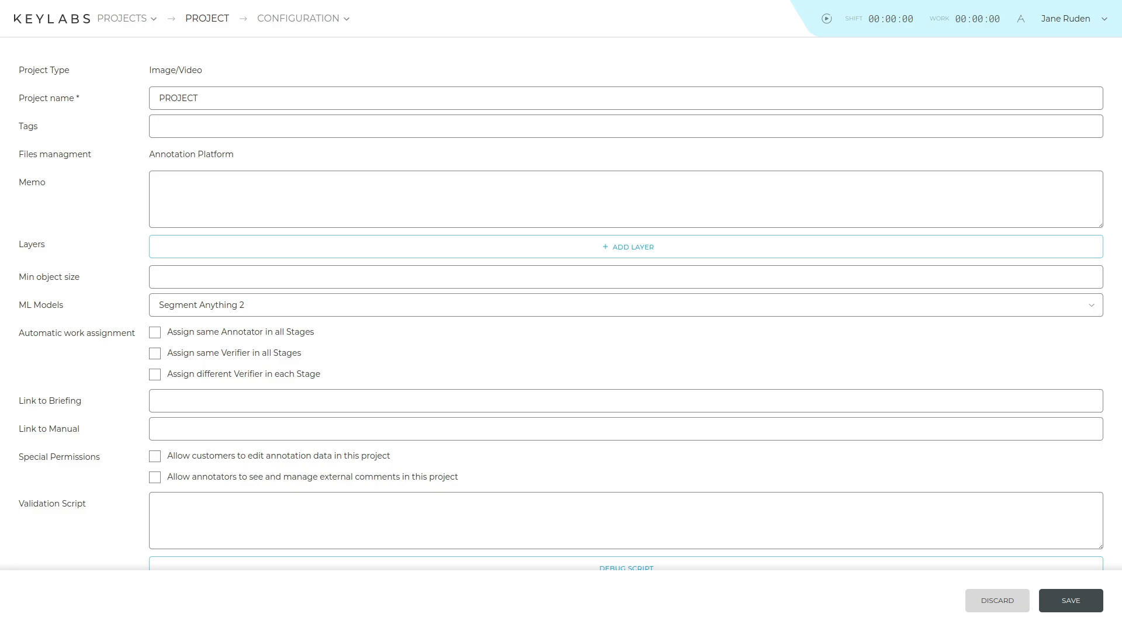
- Enter 'insert your custom script here' into the Validation Script field
left_click(234, 508)
type("insert your")
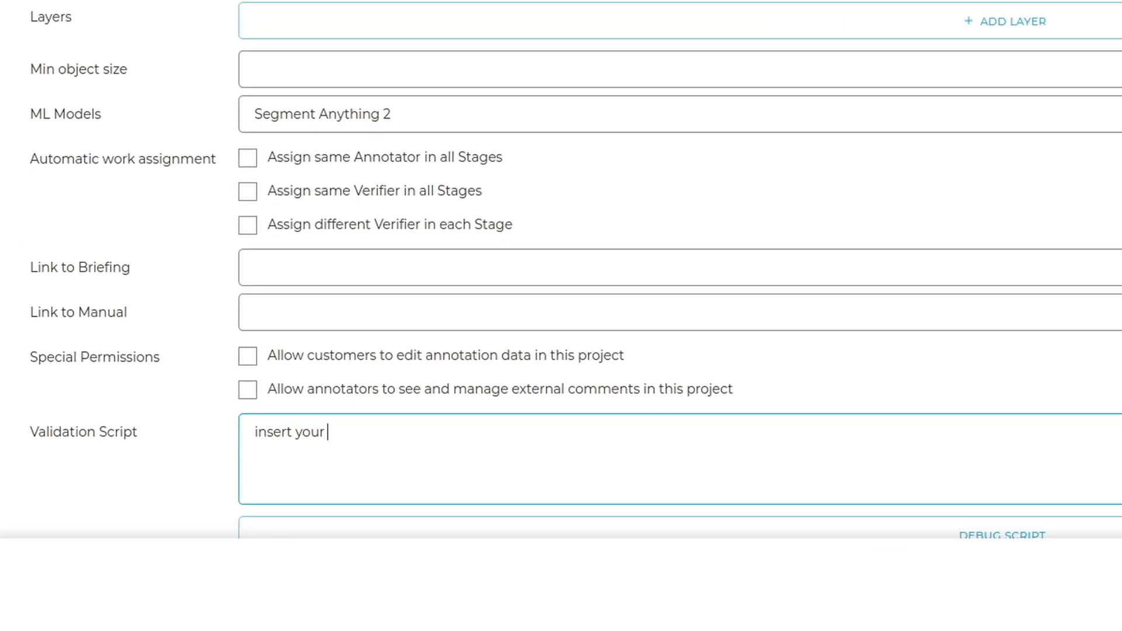
type(" custom script here")
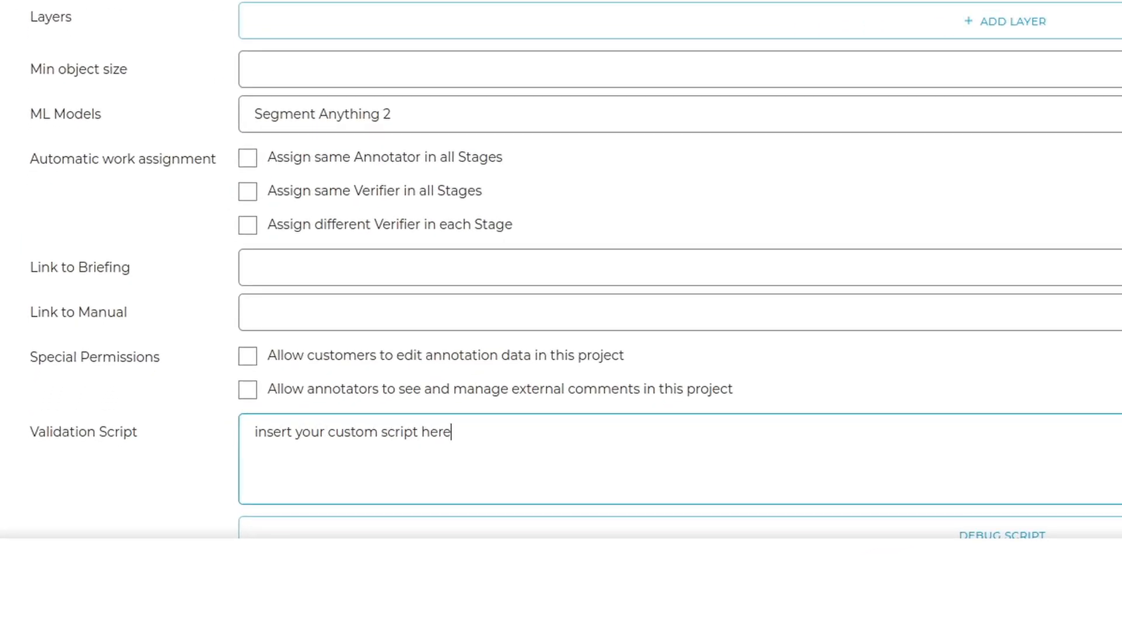